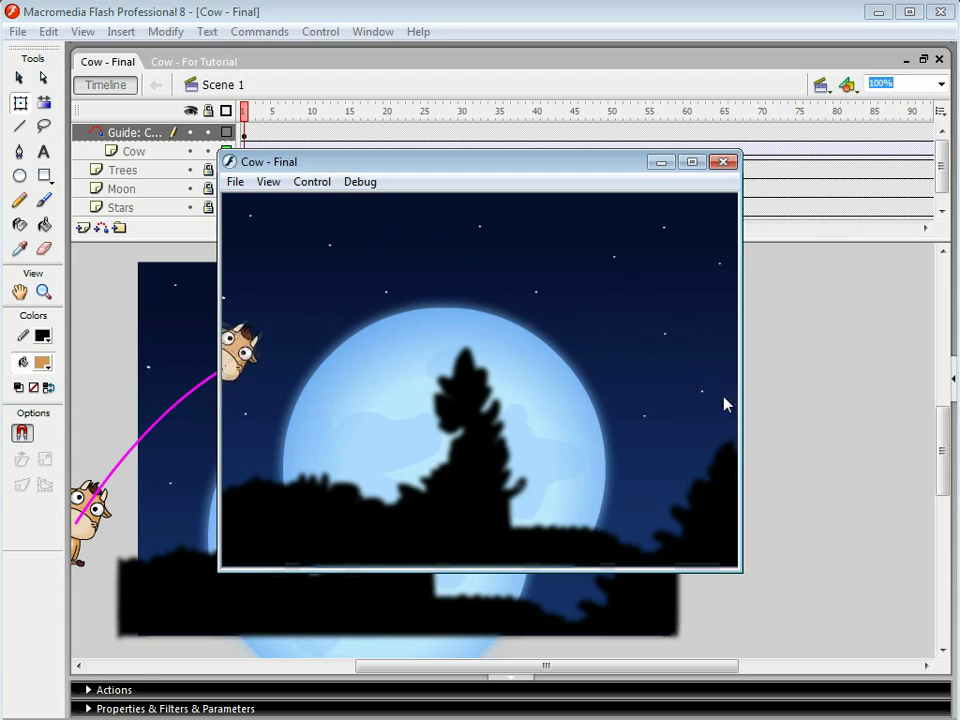
Close the Cow - Final test movie window to return to the stage with its arched guide.
left_click(438, 326)
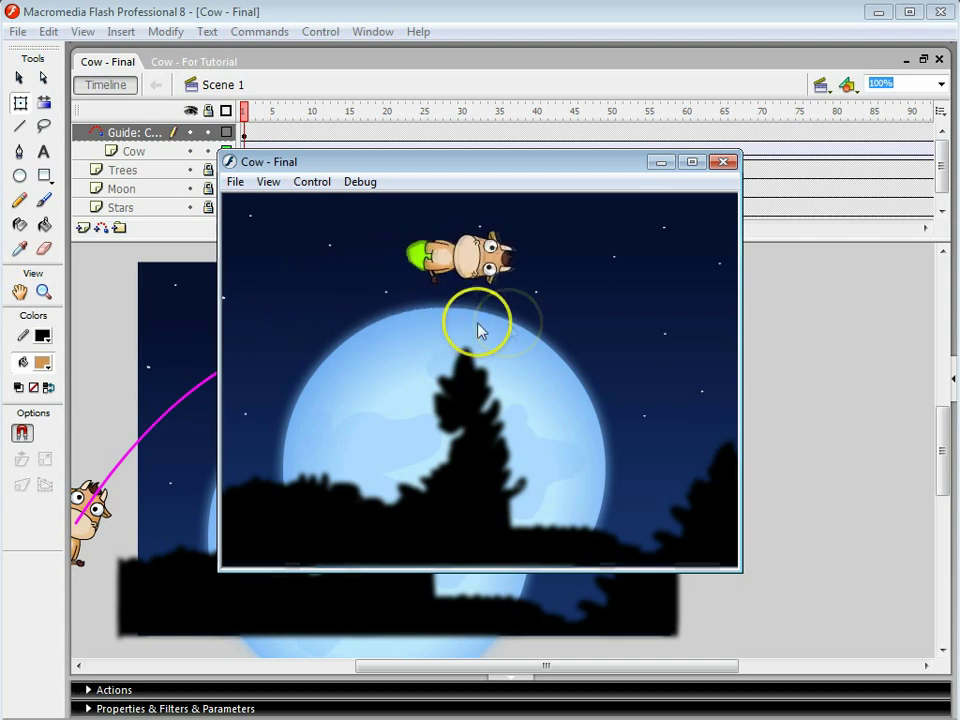
left_click(731, 165)
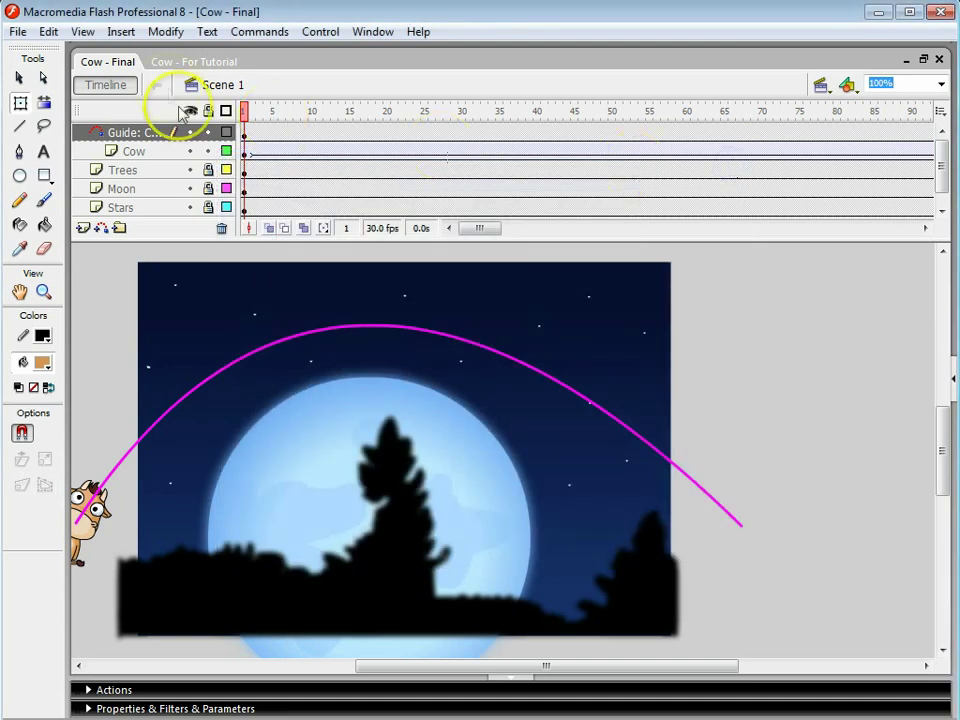
In Cow - For Tutorial, convert the whole cow drawing into a movie clip symbol named mcCow.
left_click(190, 62)
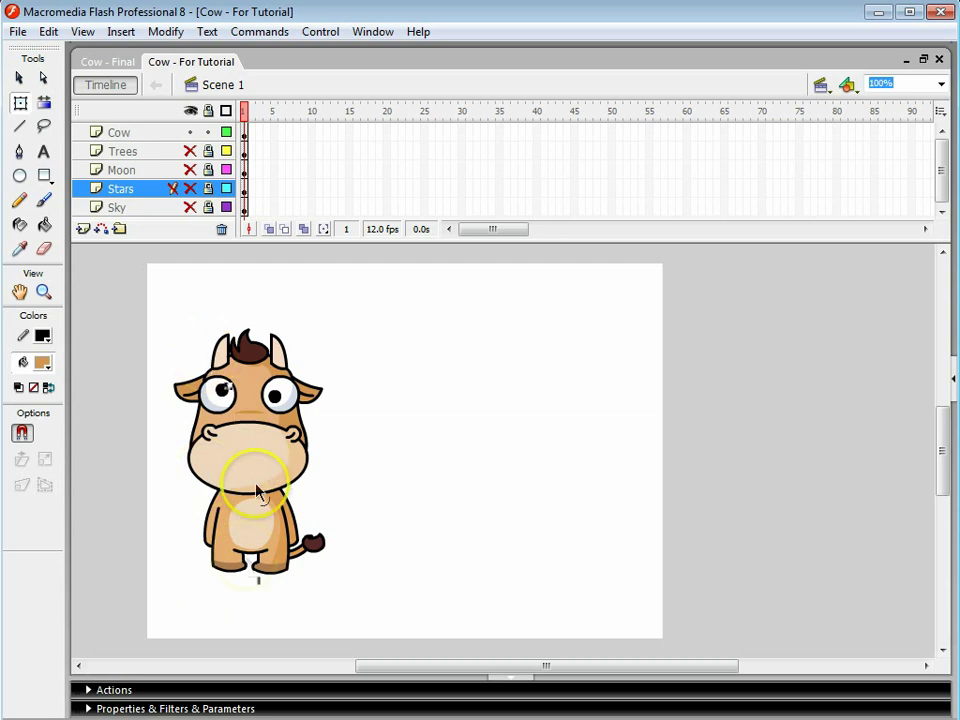
left_click_drag(144, 302, 411, 628)
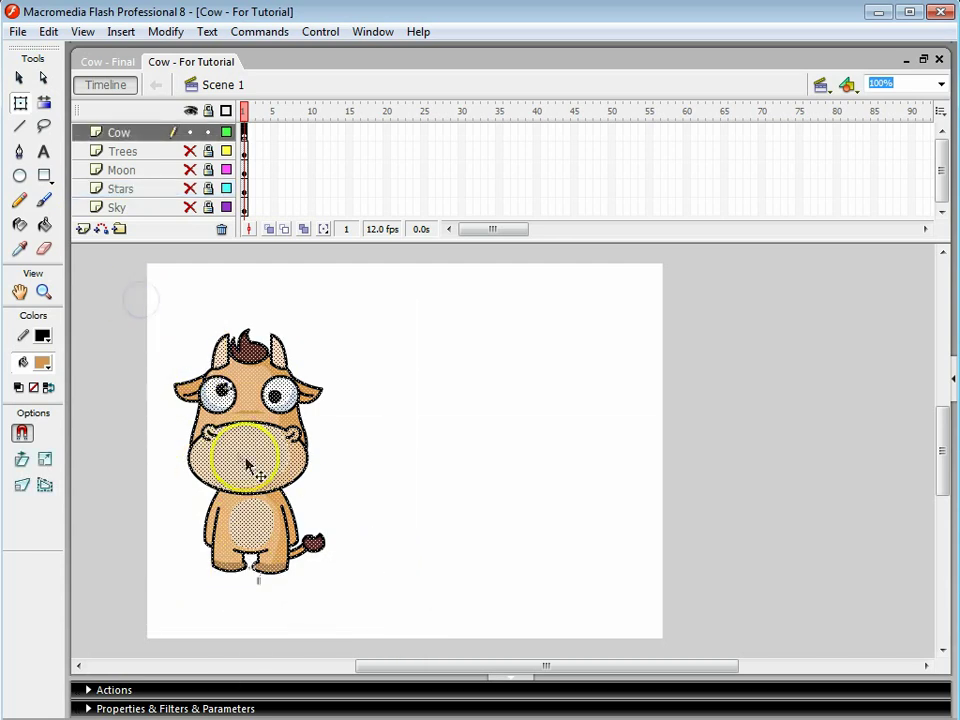
right_click(240, 455)
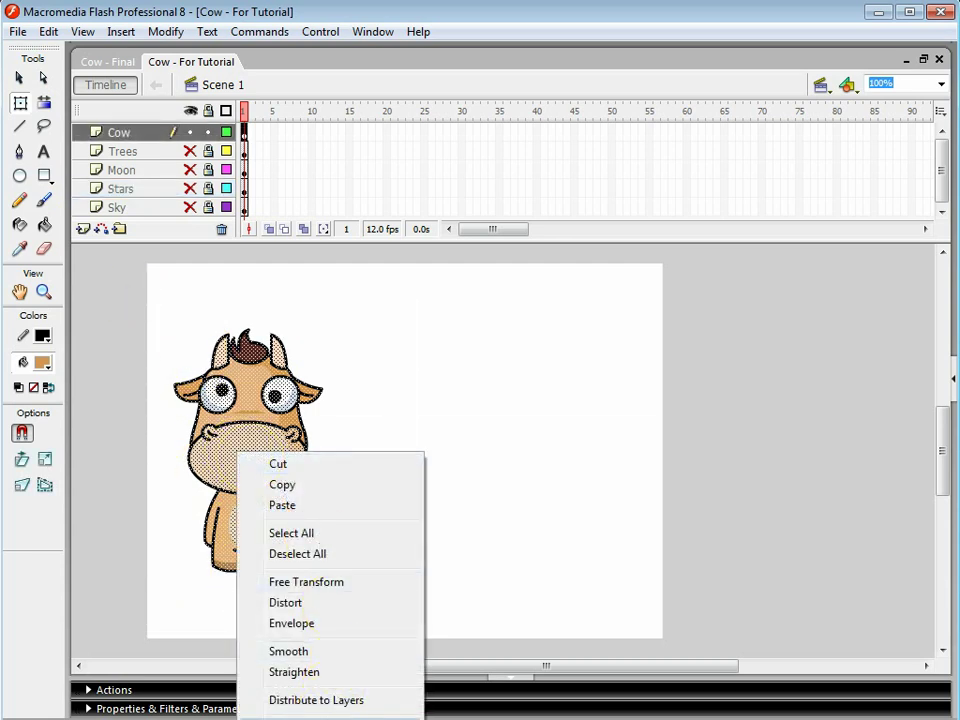
left_click_drag(150, 300, 358, 604)
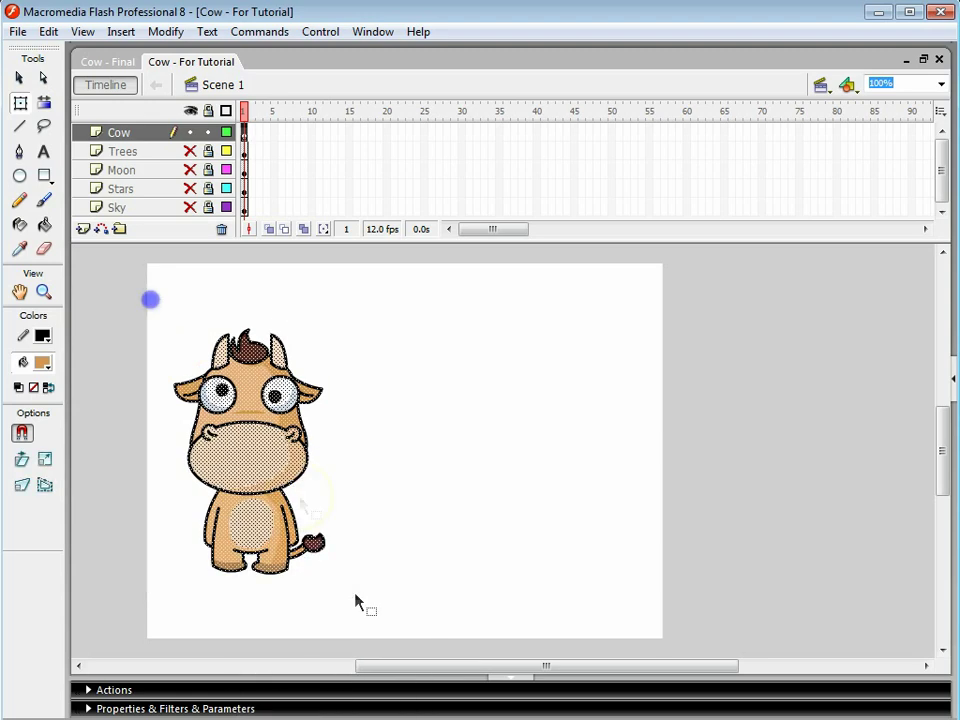
right_click(251, 365)
left_click(332, 639)
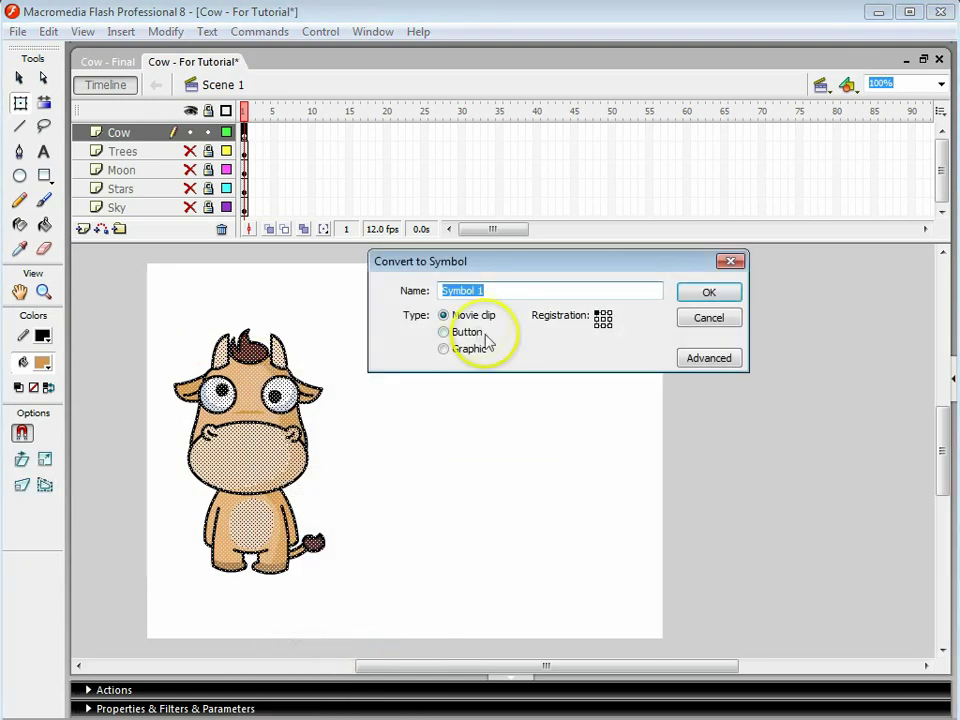
left_click(444, 318)
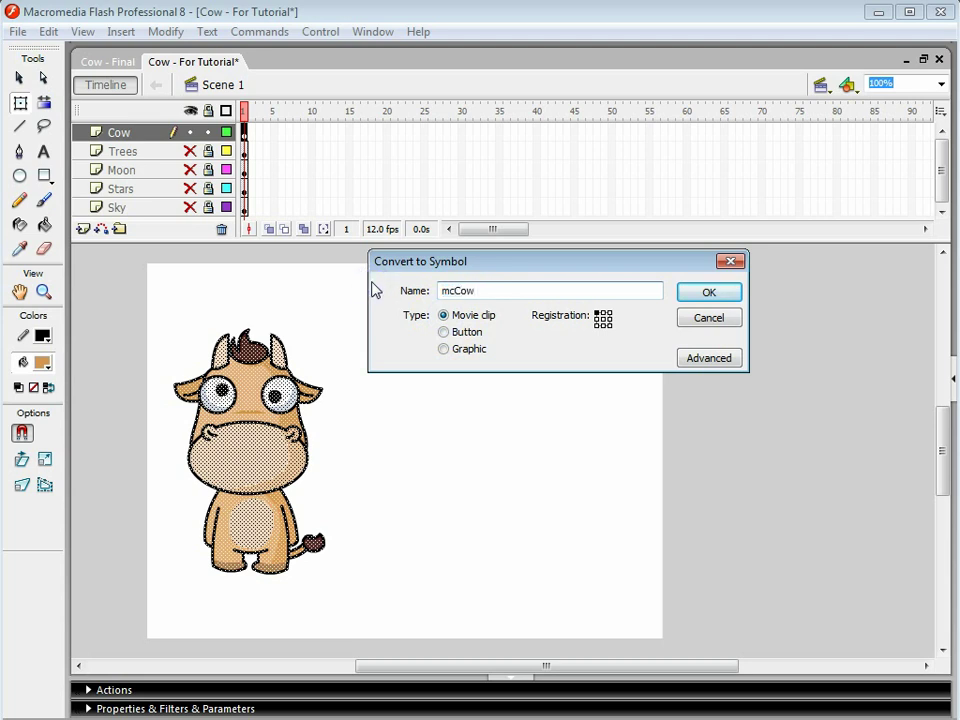
key("Return")
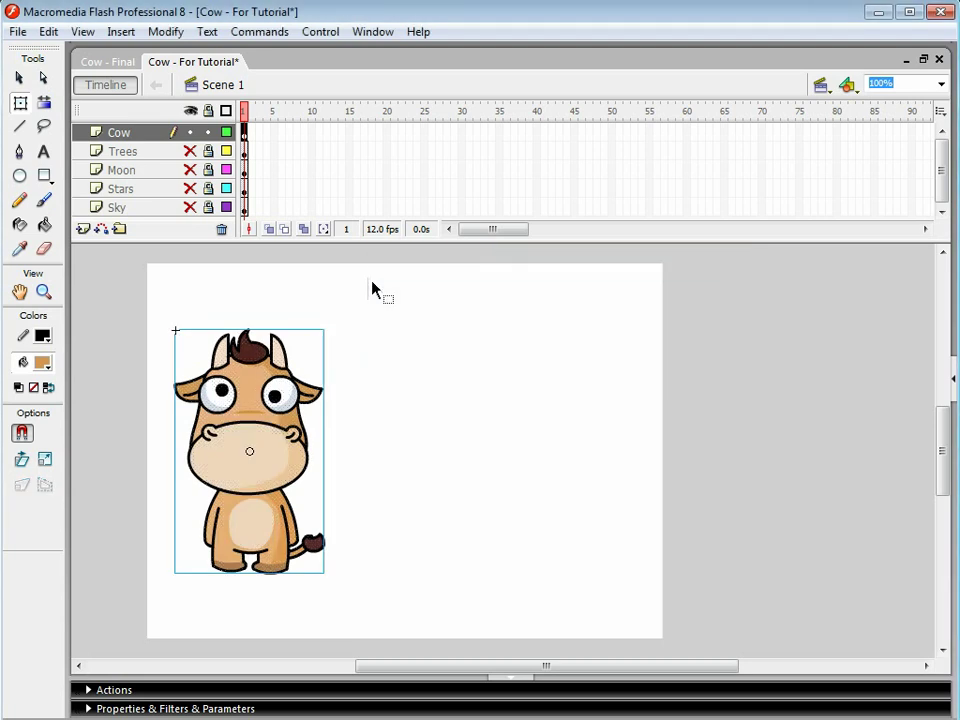
Inside mcCow, rename Layer 1 to Cow, add a BadGas layer above it, and lock Cow.
double_click(240, 372)
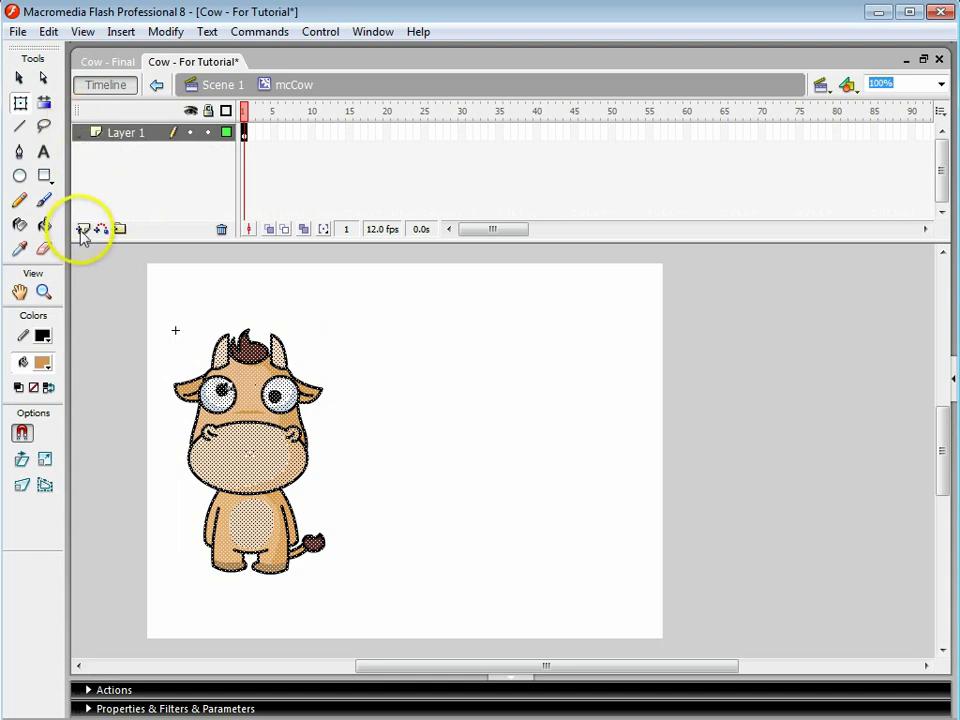
double_click(130, 135)
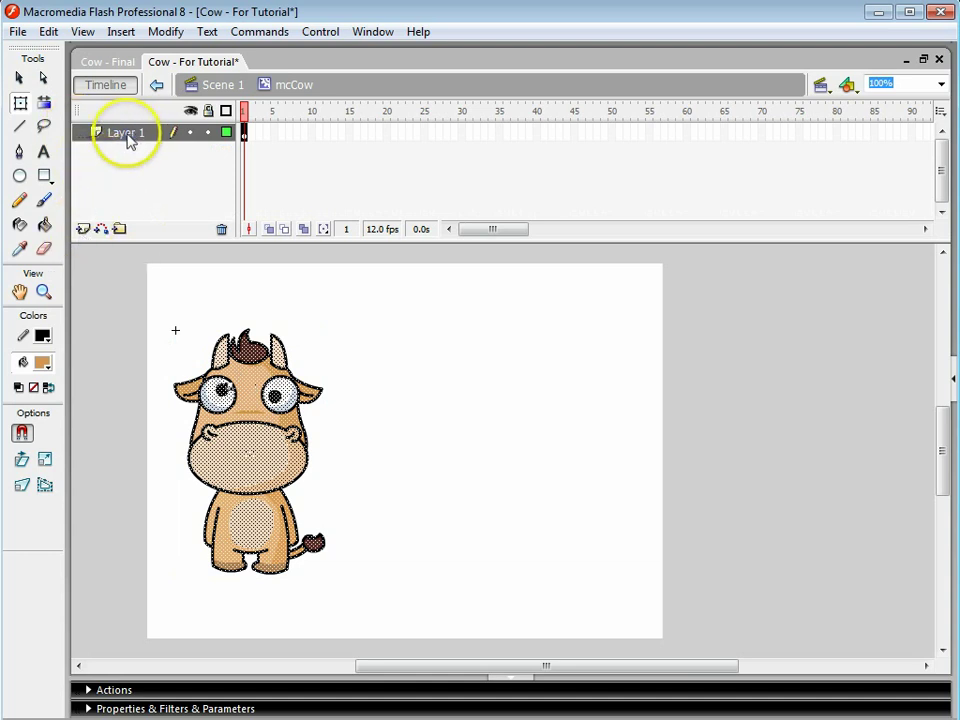
double_click(128, 136)
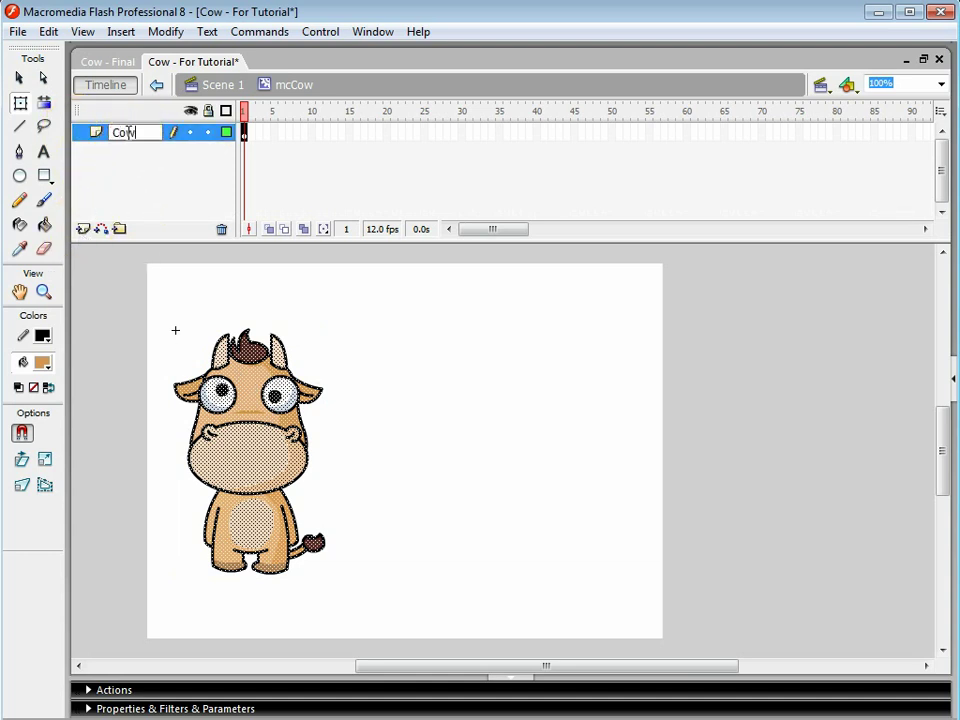
key("Return")
left_click(83, 229)
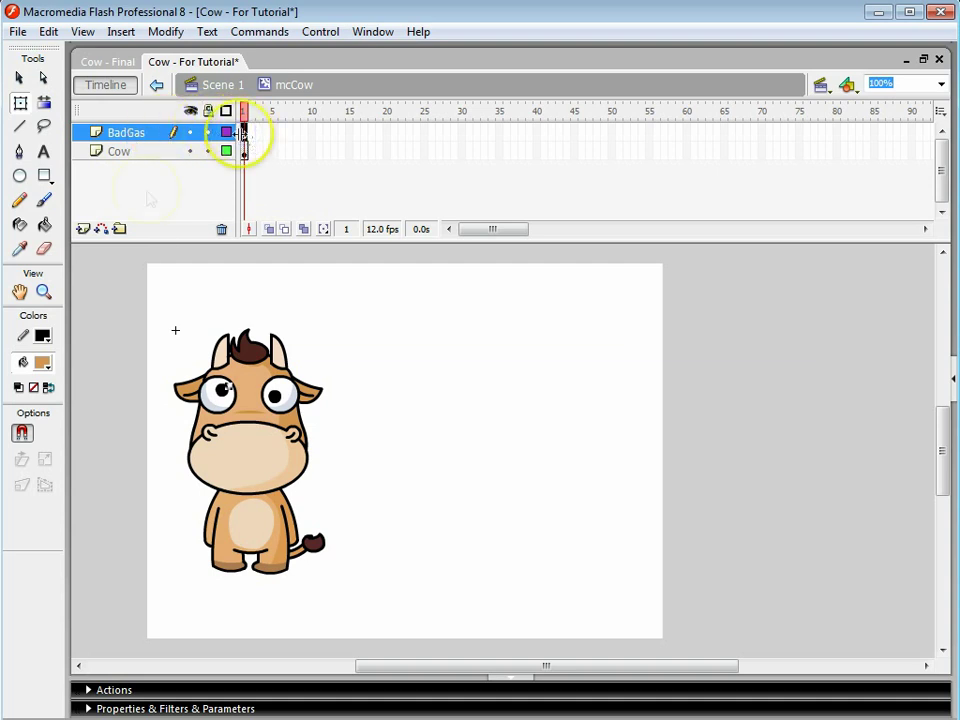
left_click(206, 151)
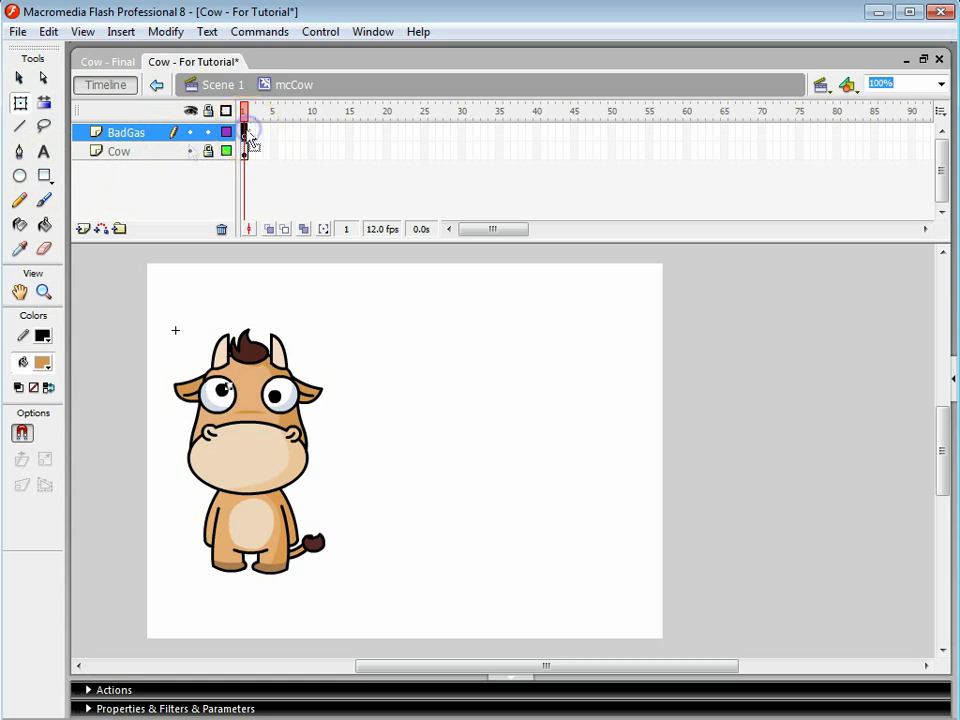
Brush an olive #999900 gas blob under the cow, then paint #99CC00 bright green inside it.
left_click(44, 201)
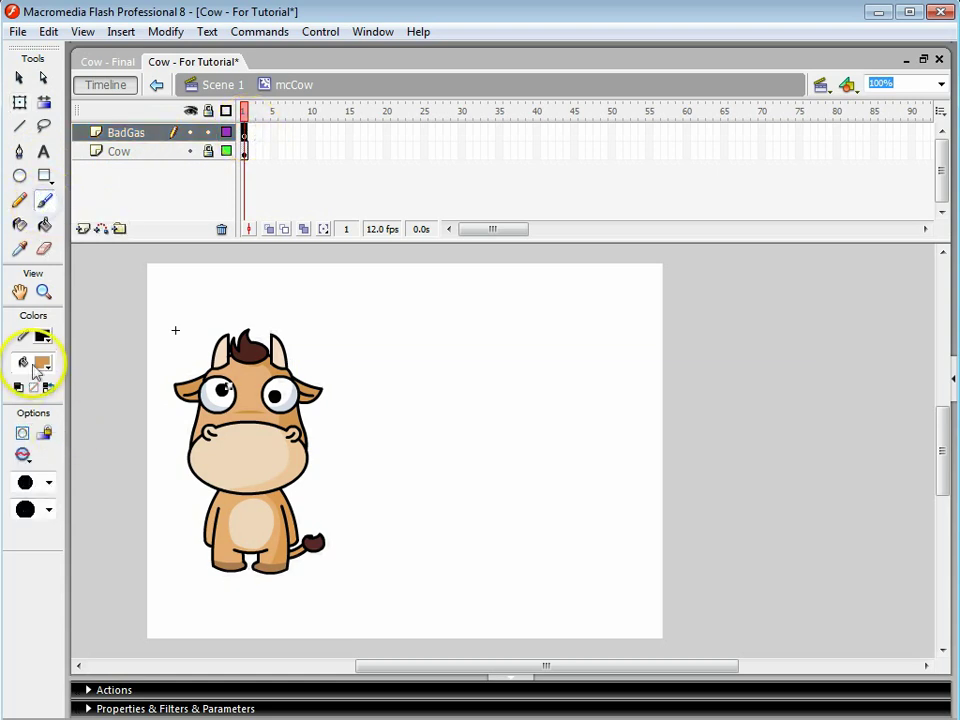
left_click(42, 362)
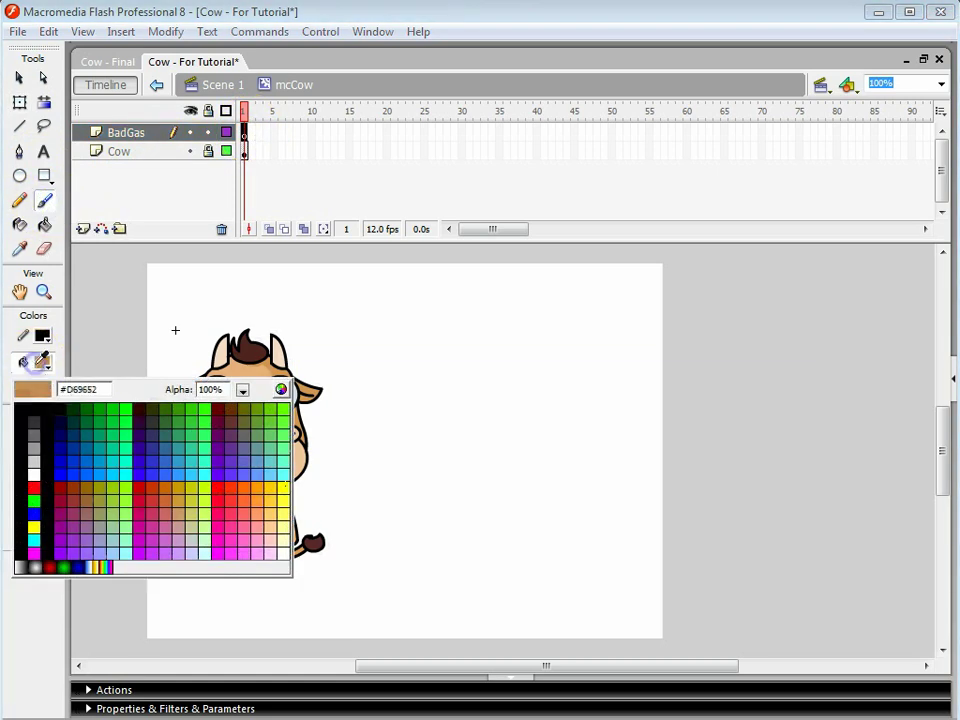
left_click(102, 488)
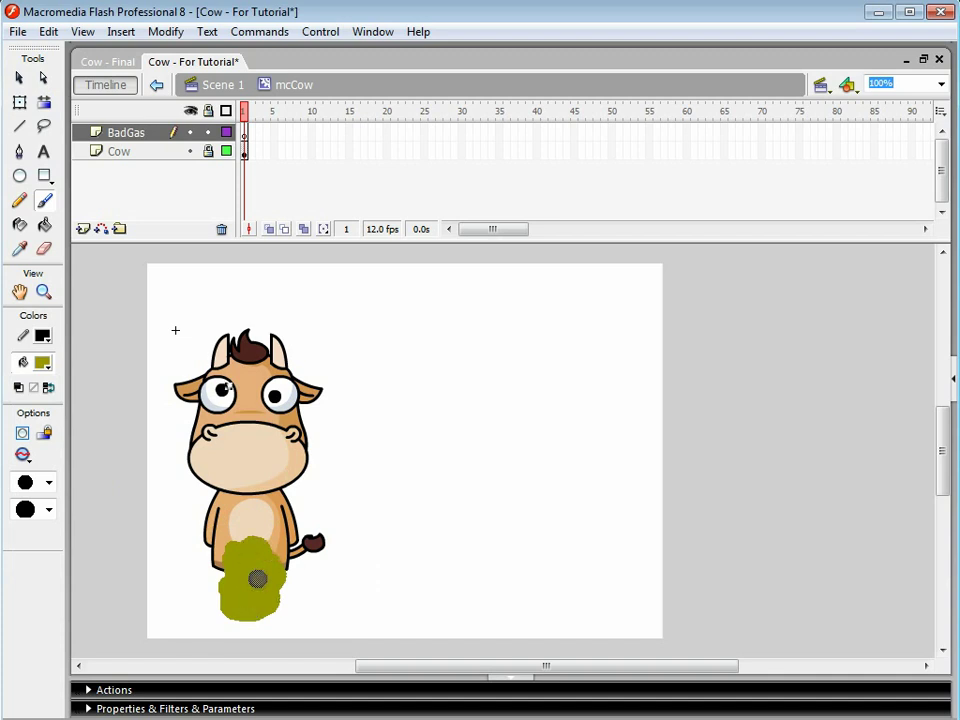
left_click(45, 365)
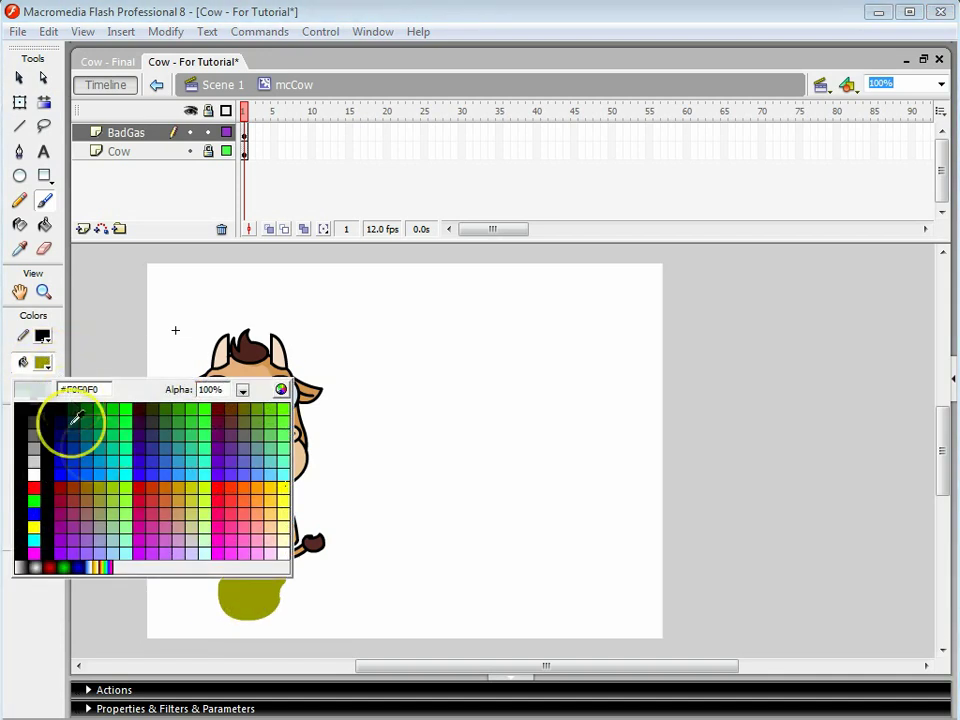
left_click(114, 483)
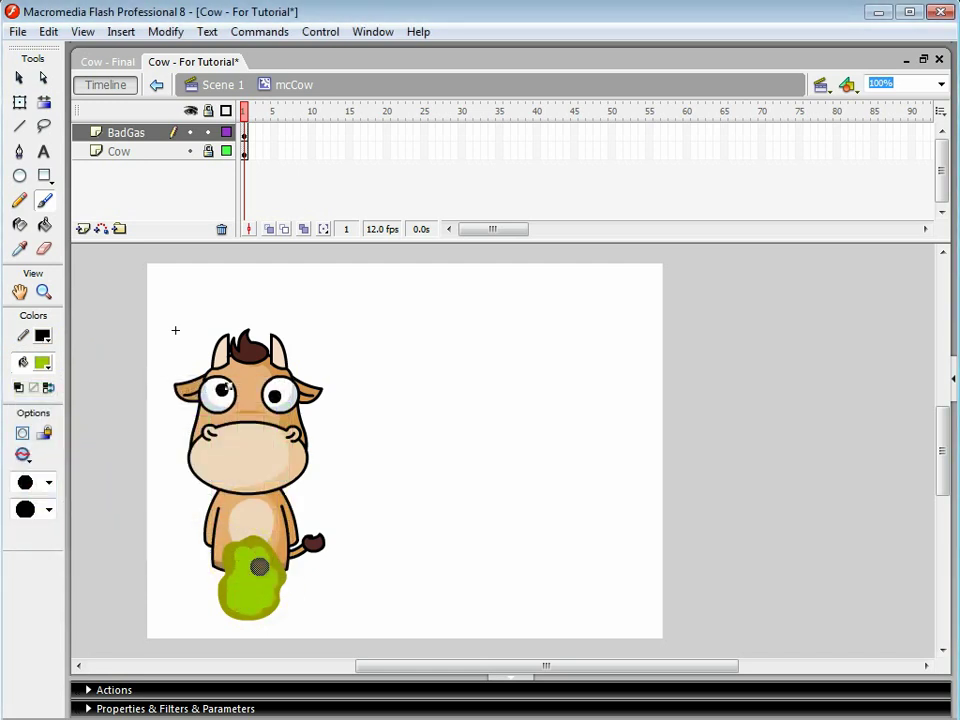
left_click_drag(265, 617, 265, 618)
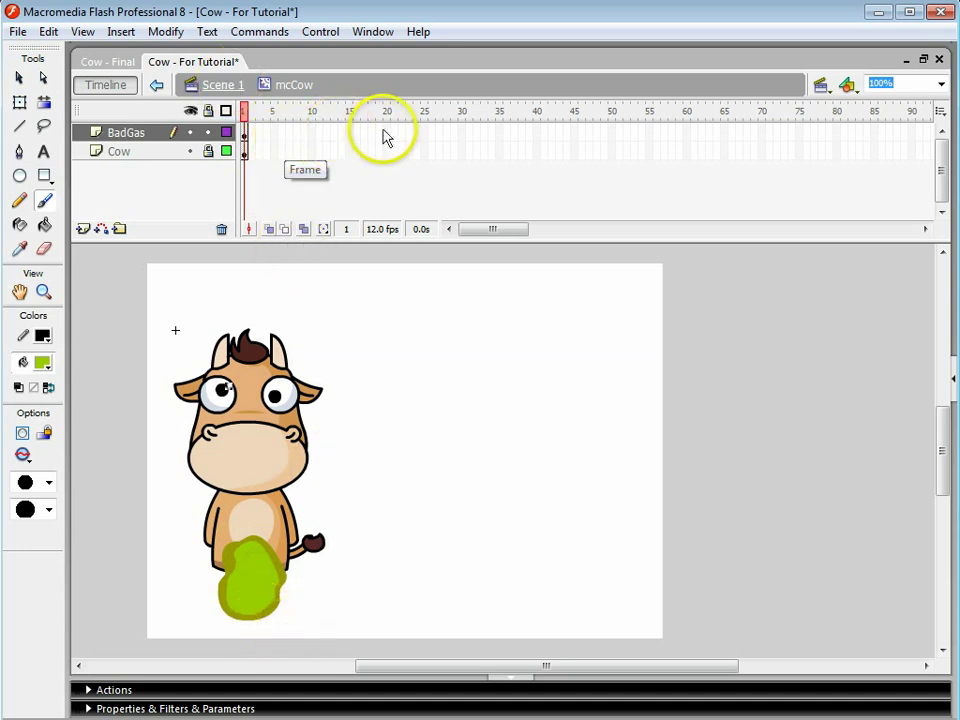
Extend both layers through frame 20 and select the frames around frame 10 on BadGas.
left_click_drag(387, 136, 389, 160)
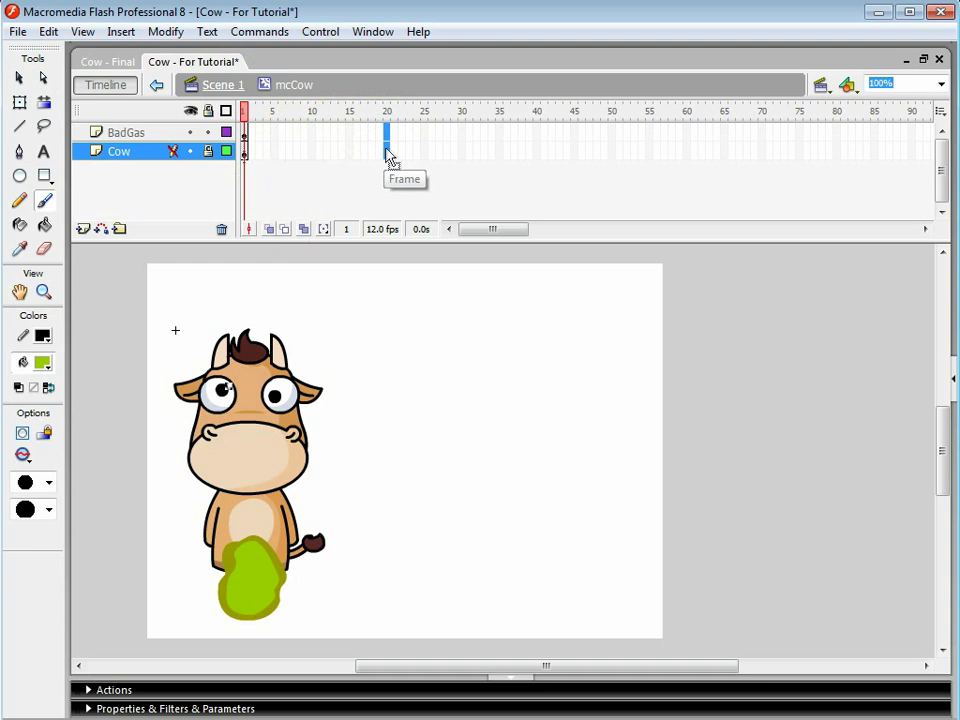
key("F5")
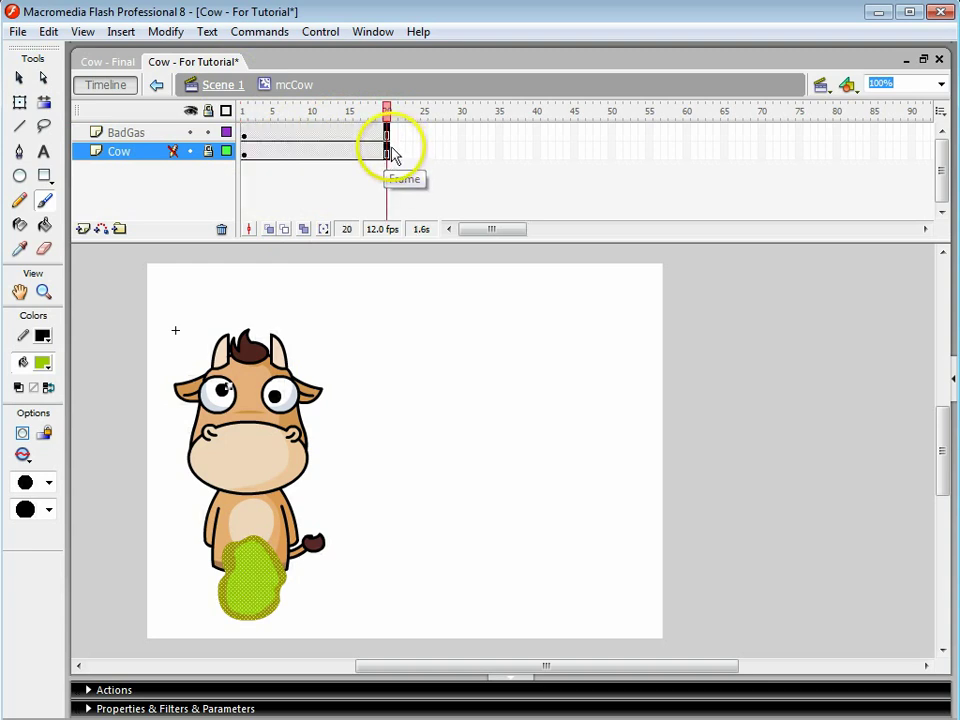
left_click(330, 134)
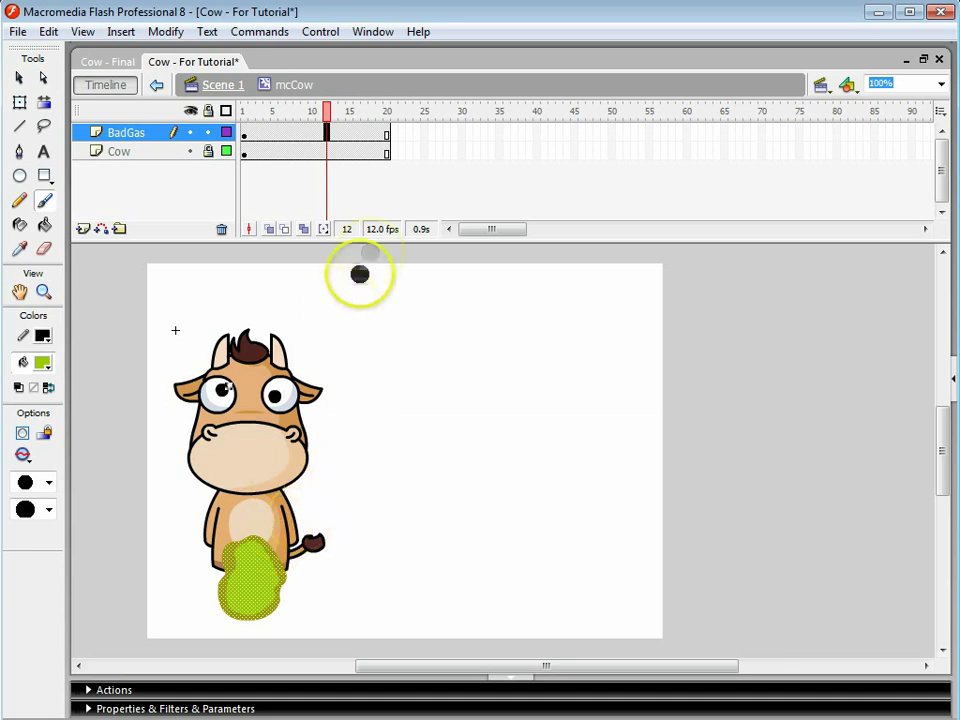
left_click(306, 133)
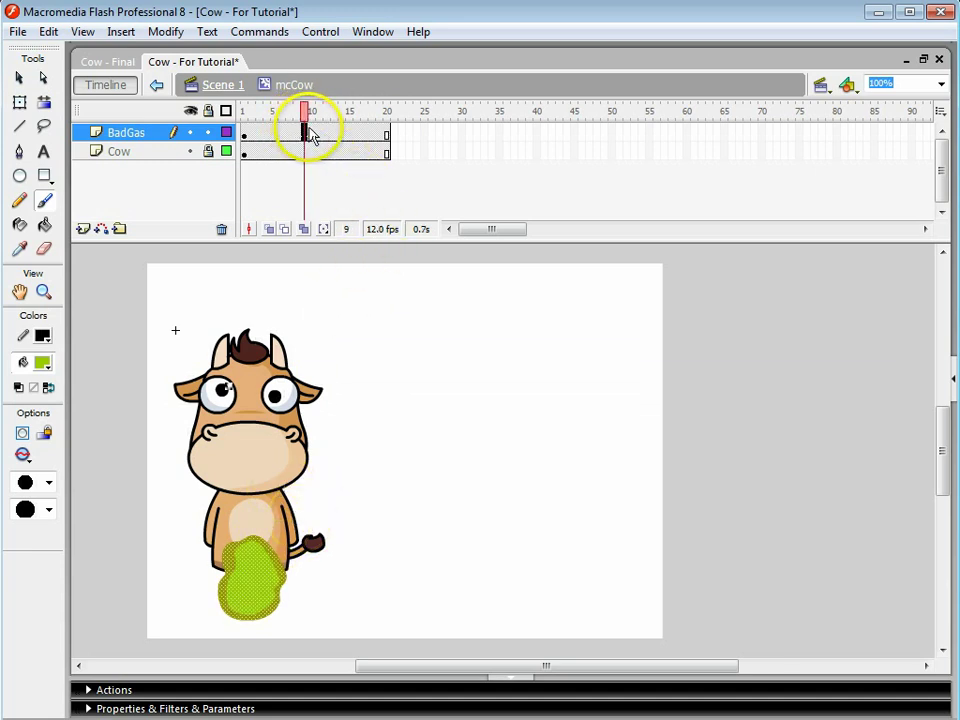
left_click(312, 135)
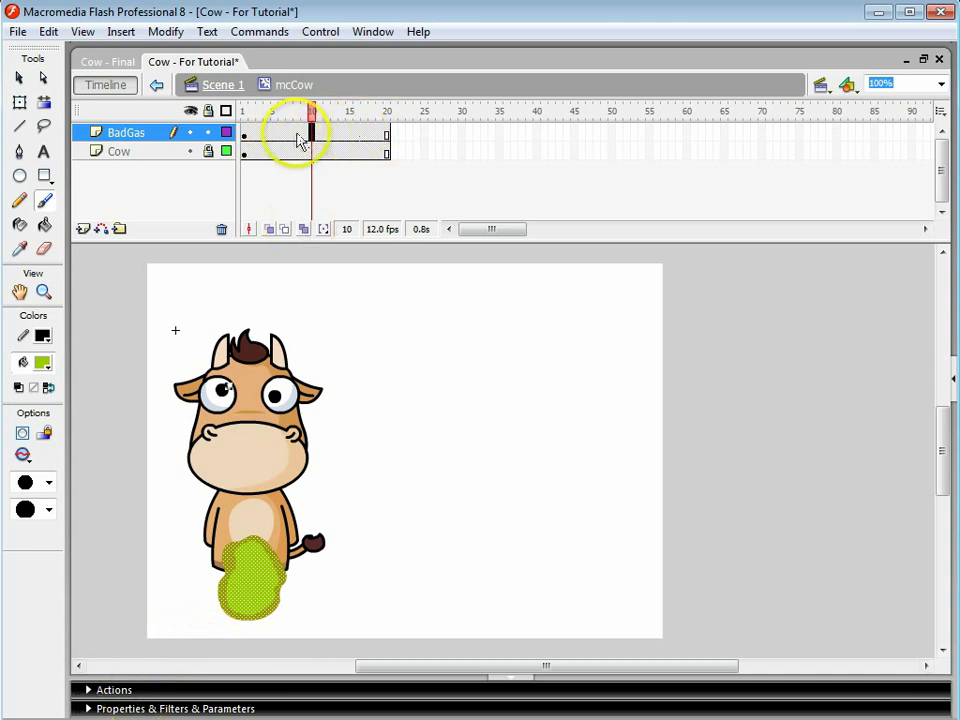
left_click(305, 131)
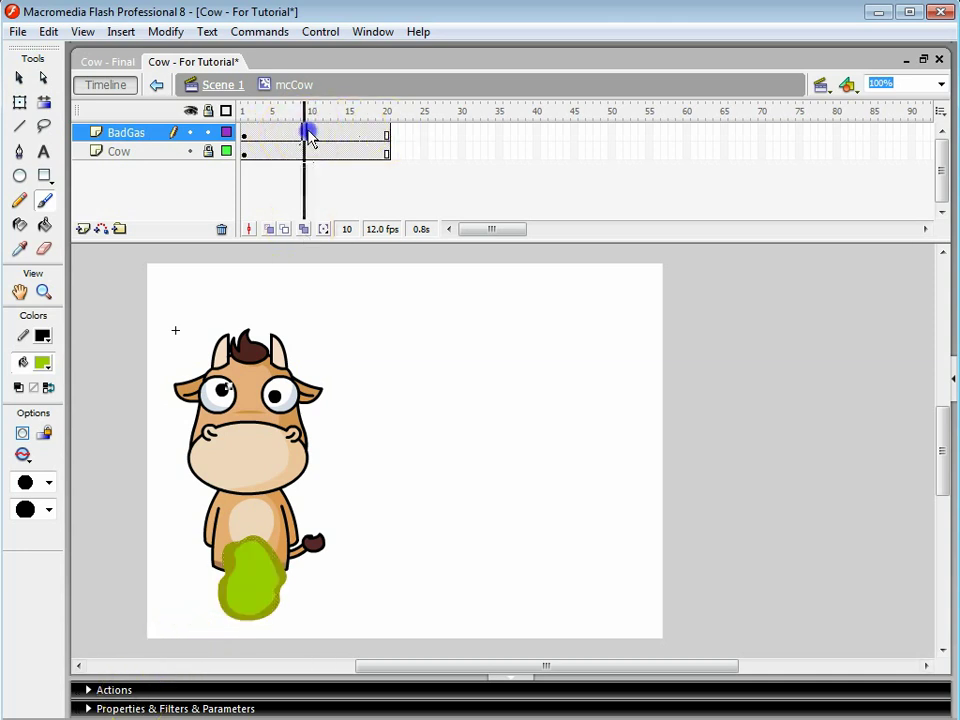
Set the BadGas frames' tween to Shape and check the result at frames 20 and 9.
left_click(122, 709)
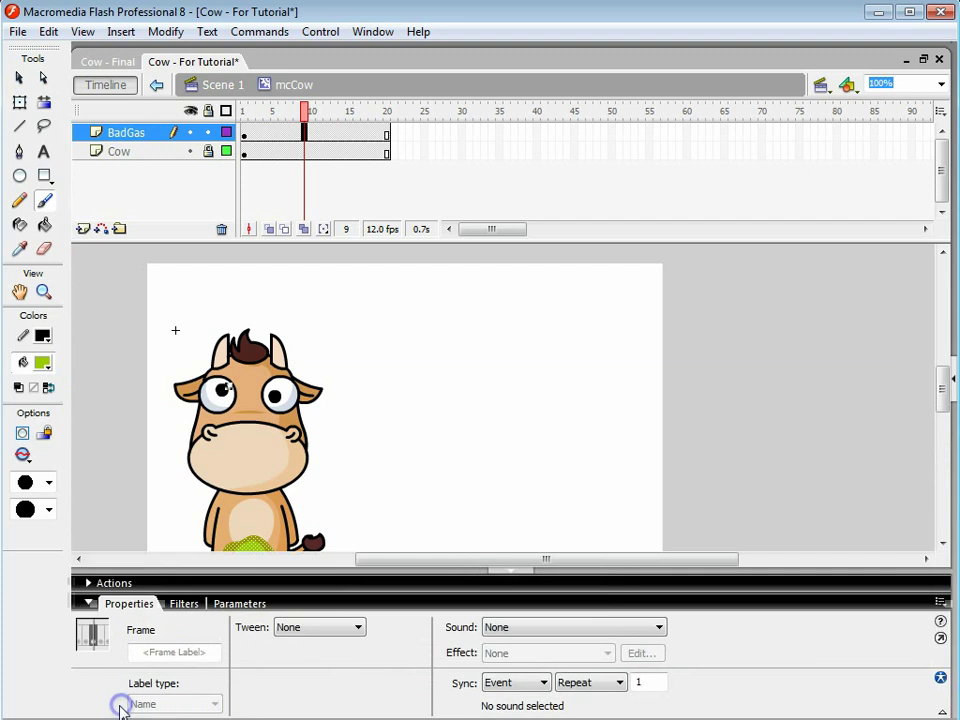
left_click(300, 629)
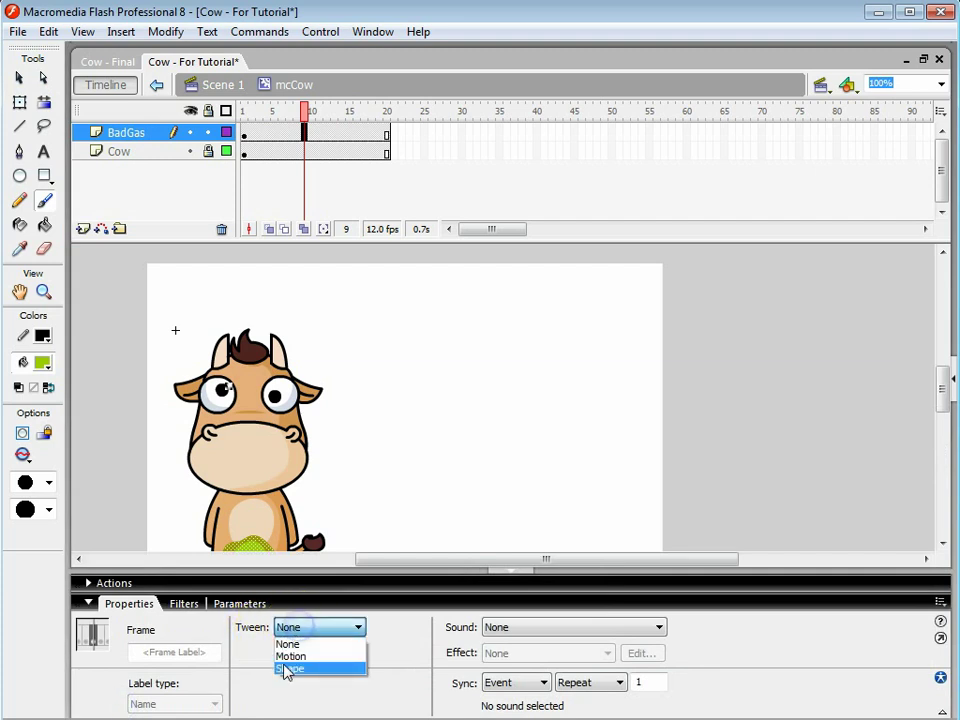
left_click(289, 659)
left_click(90, 604)
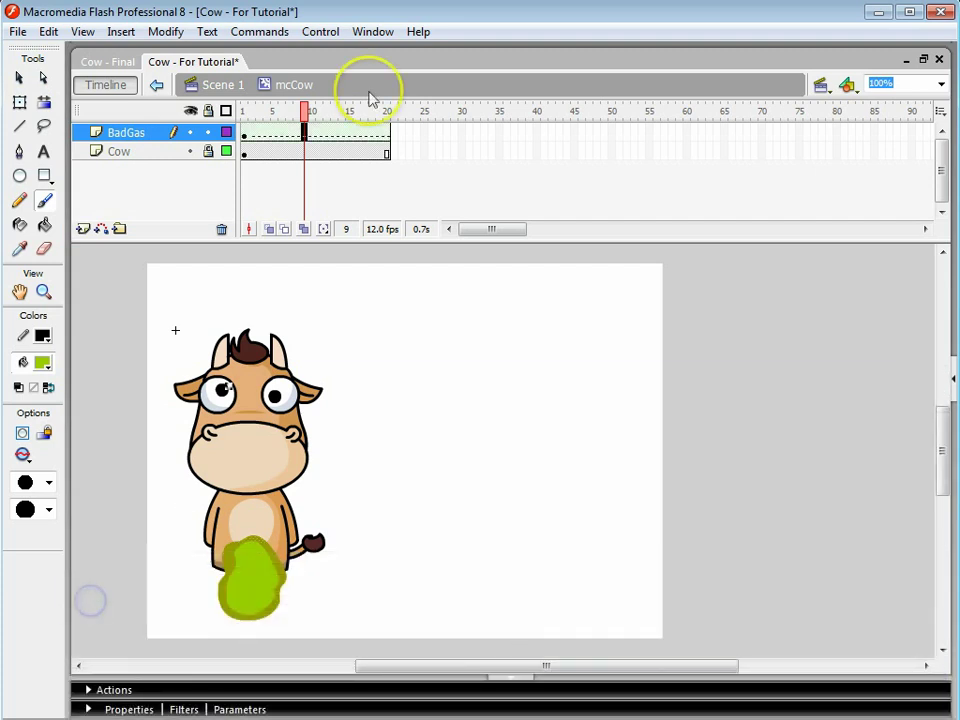
left_click(384, 114)
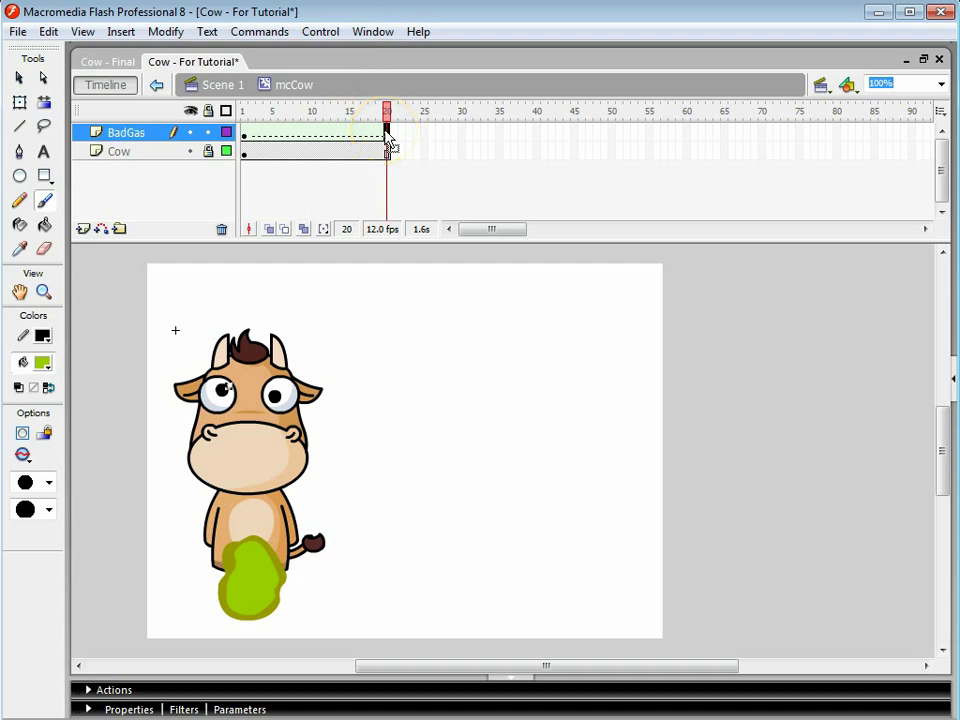
left_click(306, 134)
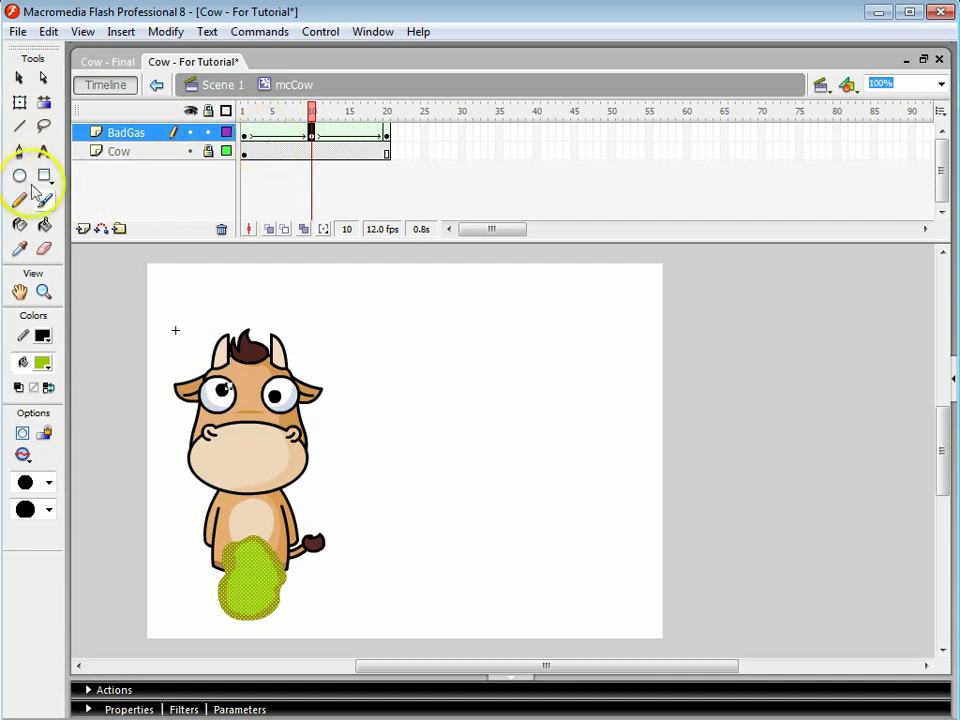
Rotate the frame-10 gas blob slightly, preview the tween from frame 1 to 20, and add Layer 3.
left_click(20, 101)
left_click(252, 578)
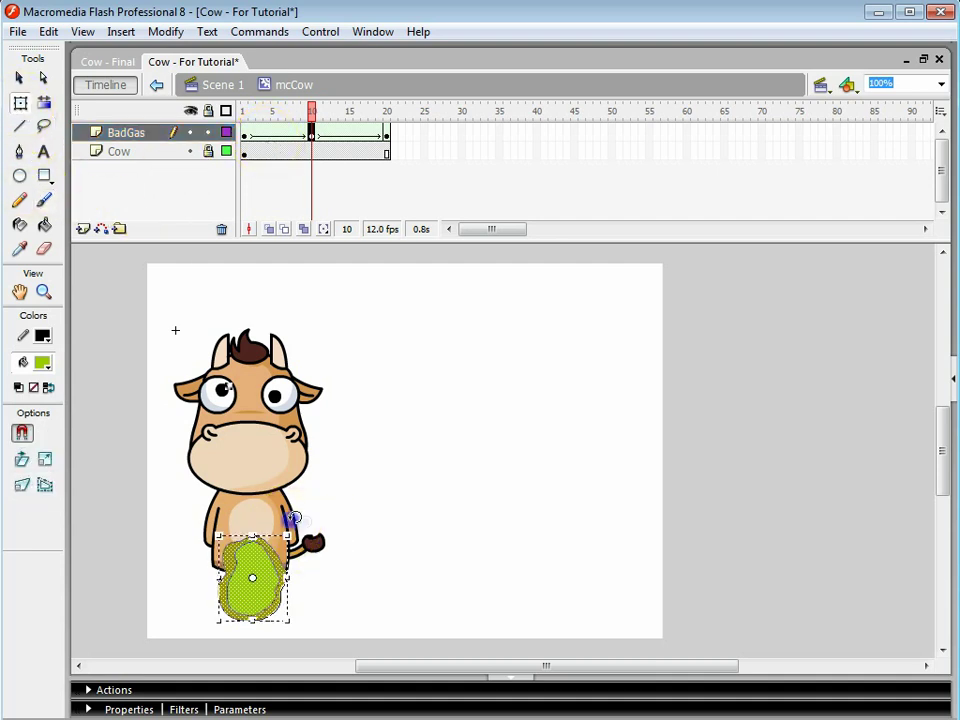
left_click_drag(293, 518, 208, 643)
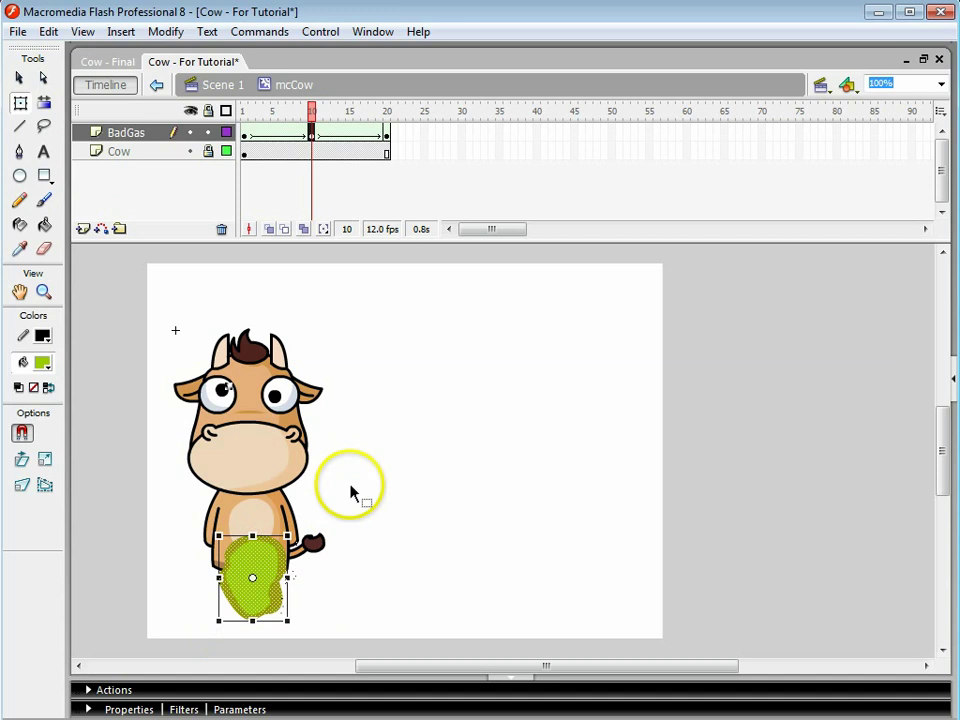
left_click(345, 425)
left_click_drag(312, 112, 249, 112)
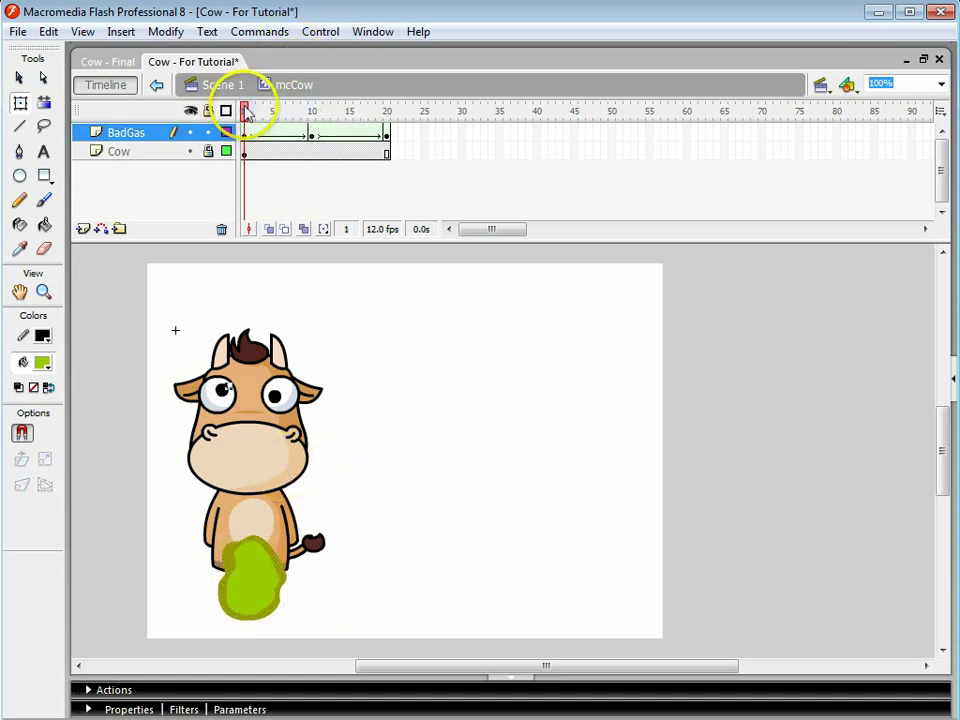
left_click(250, 111)
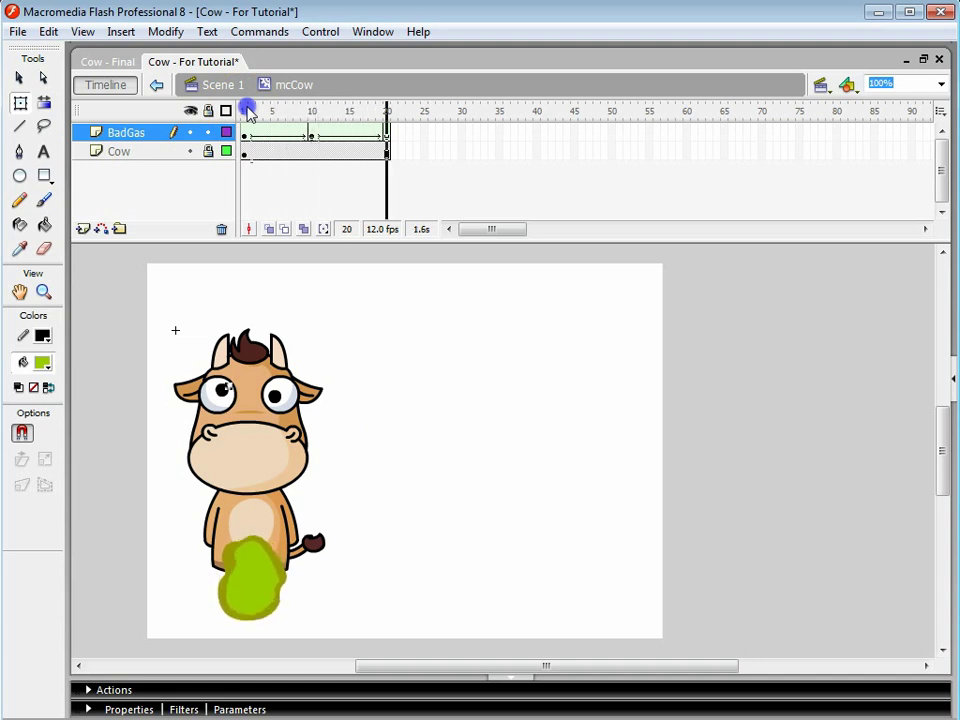
left_click(386, 111)
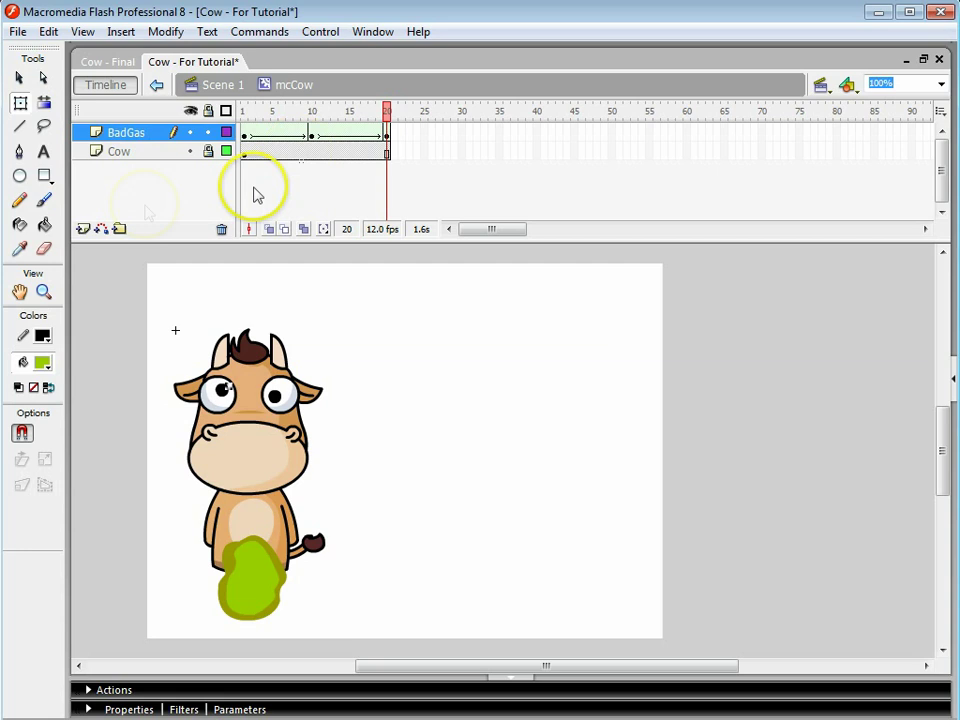
left_click(83, 229)
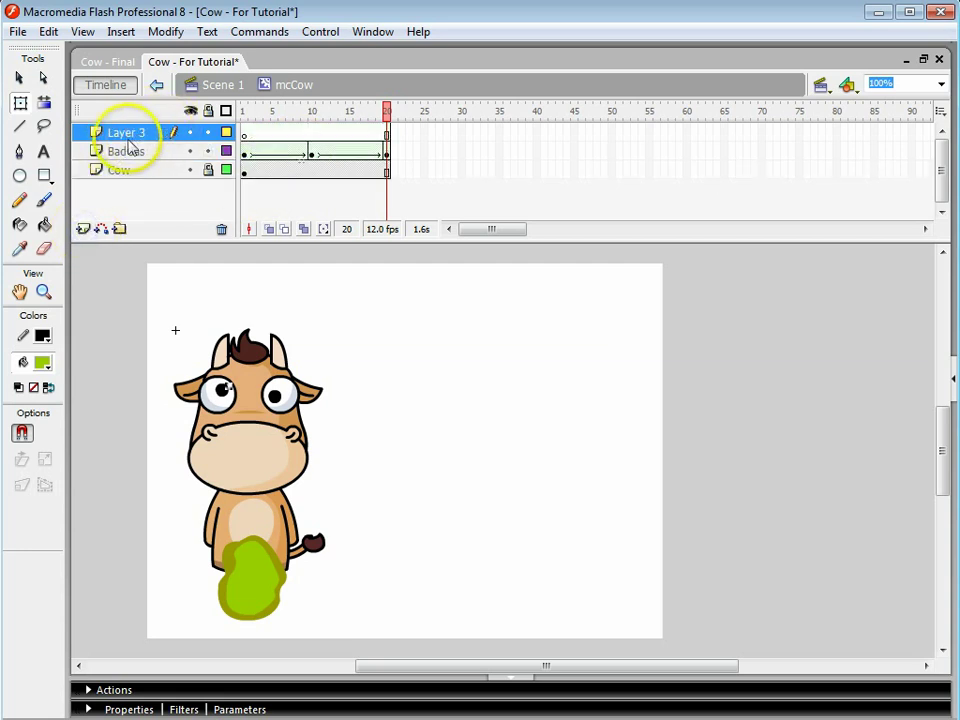
Draw a green square on Layer 3, apply a Shape tween, and keyframe frame 20.
left_click(44, 176)
left_click_drag(387, 395, 480, 489)
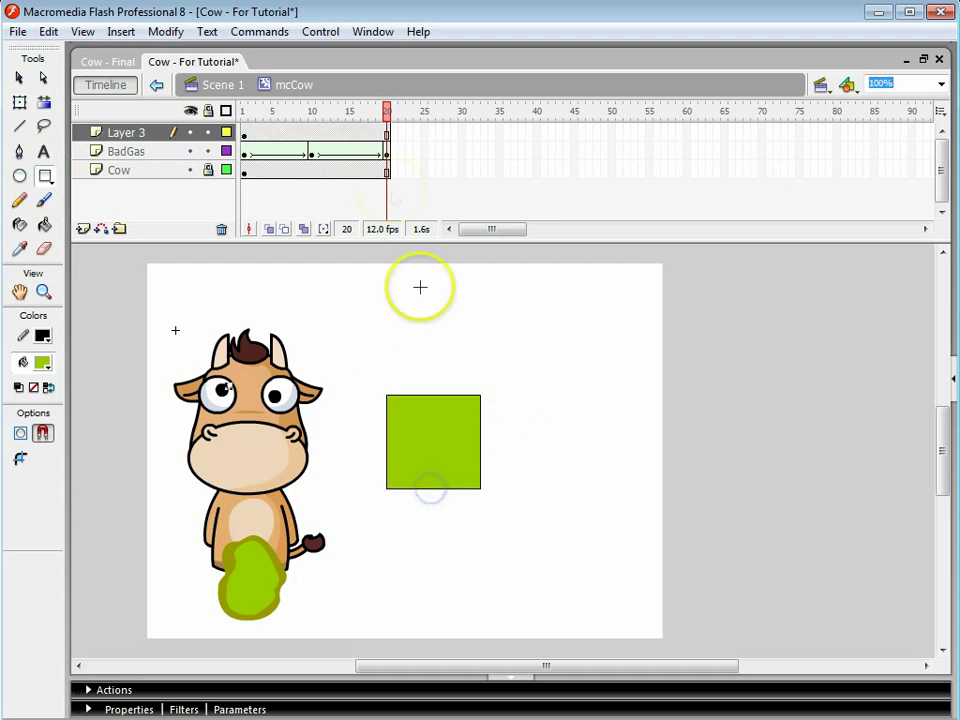
left_click(313, 132)
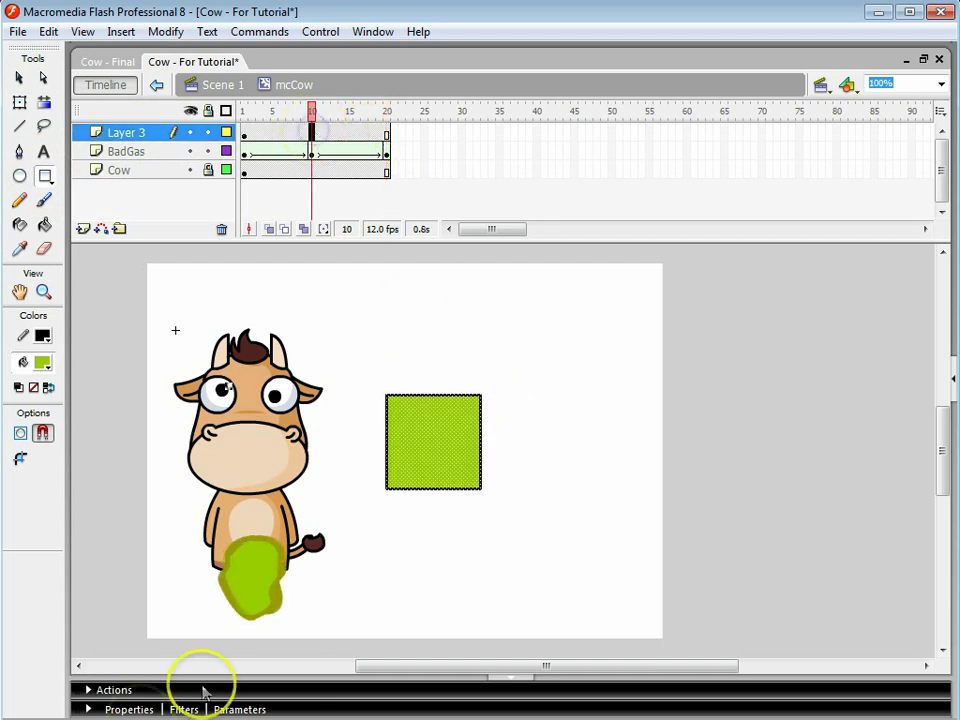
left_click(143, 709)
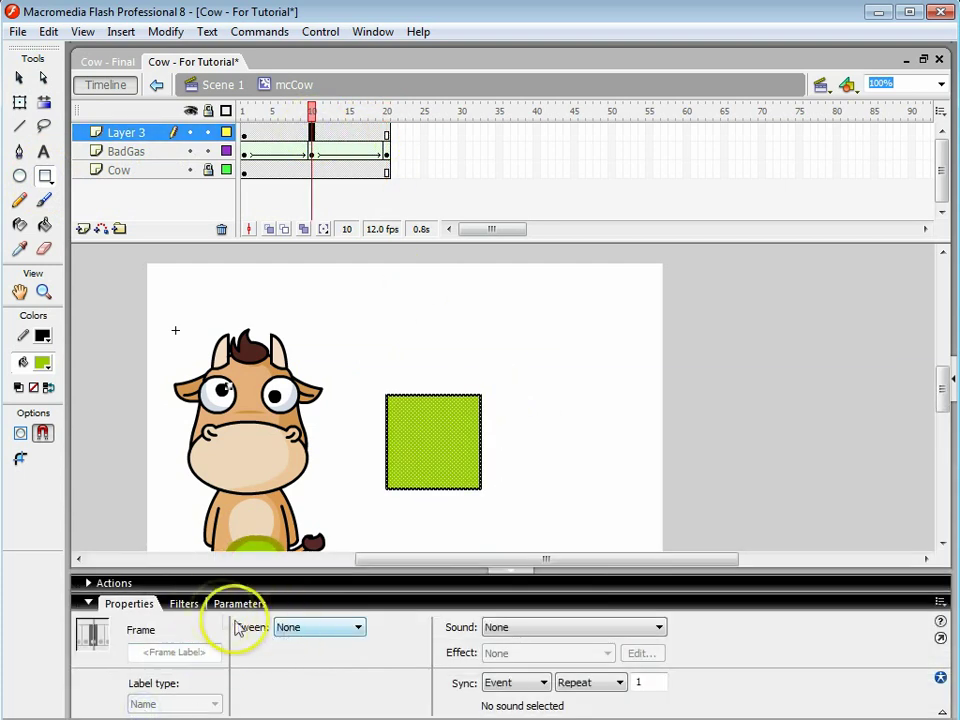
left_click(306, 634)
left_click(311, 672)
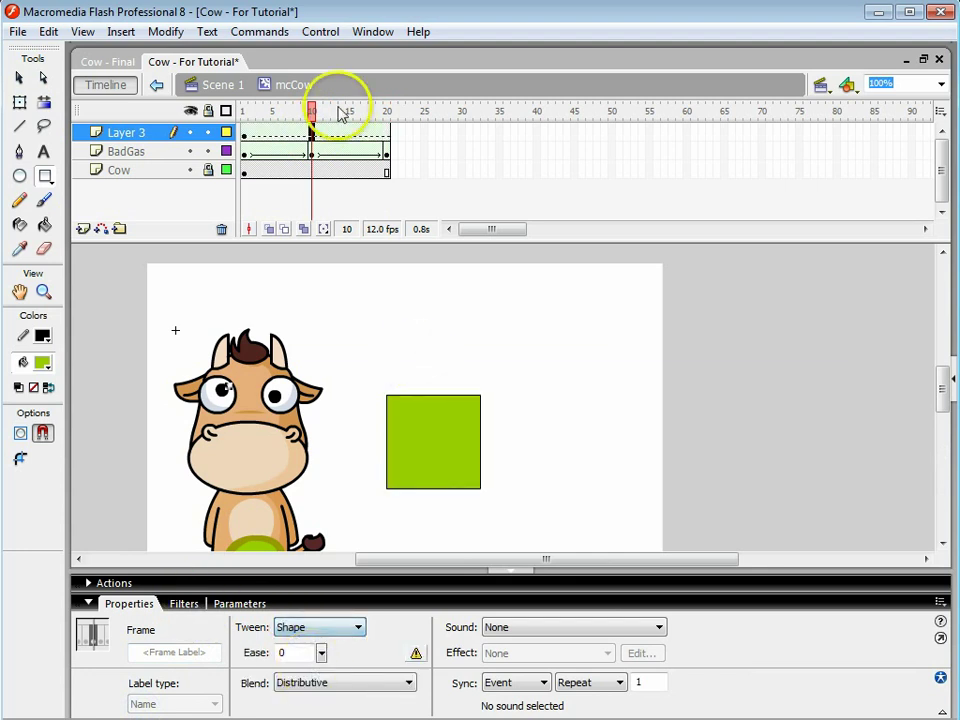
left_click(384, 138)
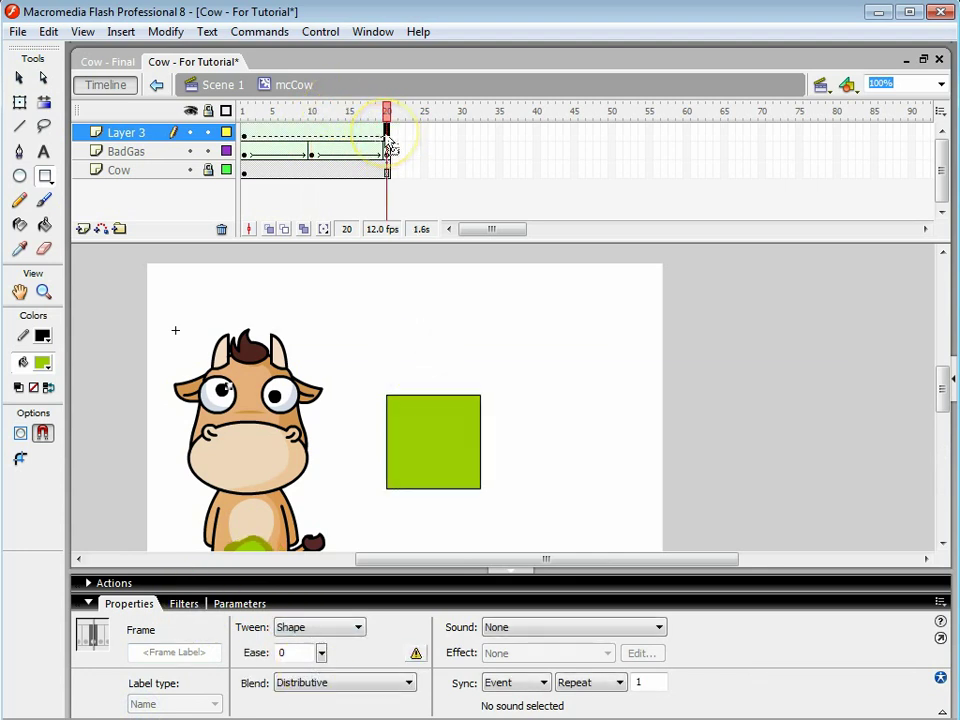
key("ctrl+b")
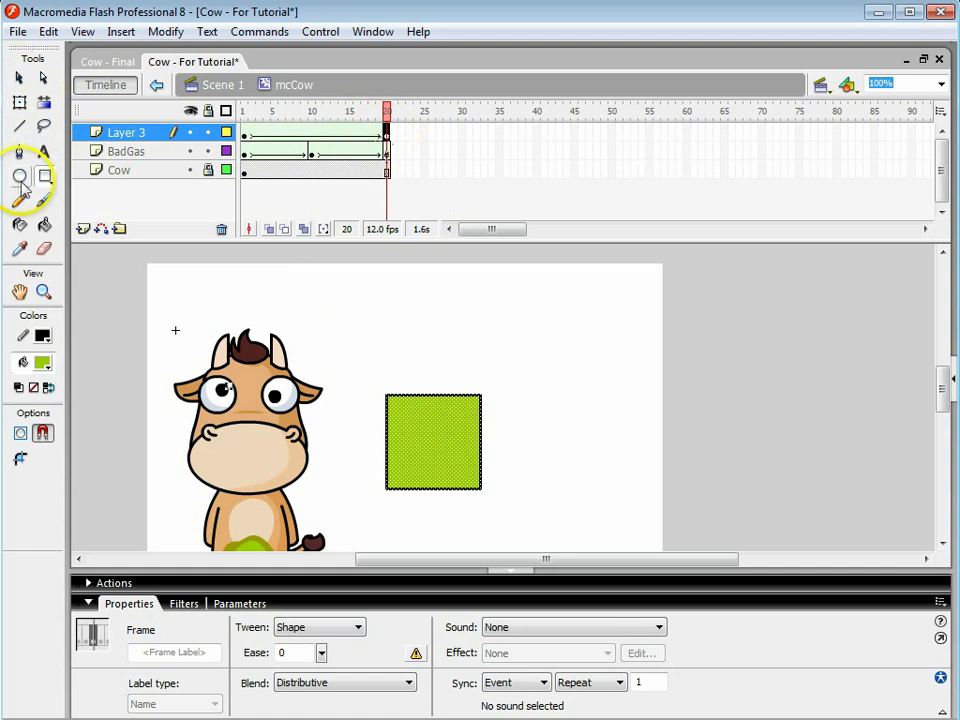
At frame 20, draw two green circles and delete the square.
left_click(19, 176)
mouse_move(534, 372)
left_mouse_down()
mouse_move(606, 467)
mouse_move(636, 475)
left_mouse_up()
left_click_drag(388, 286, 486, 384)
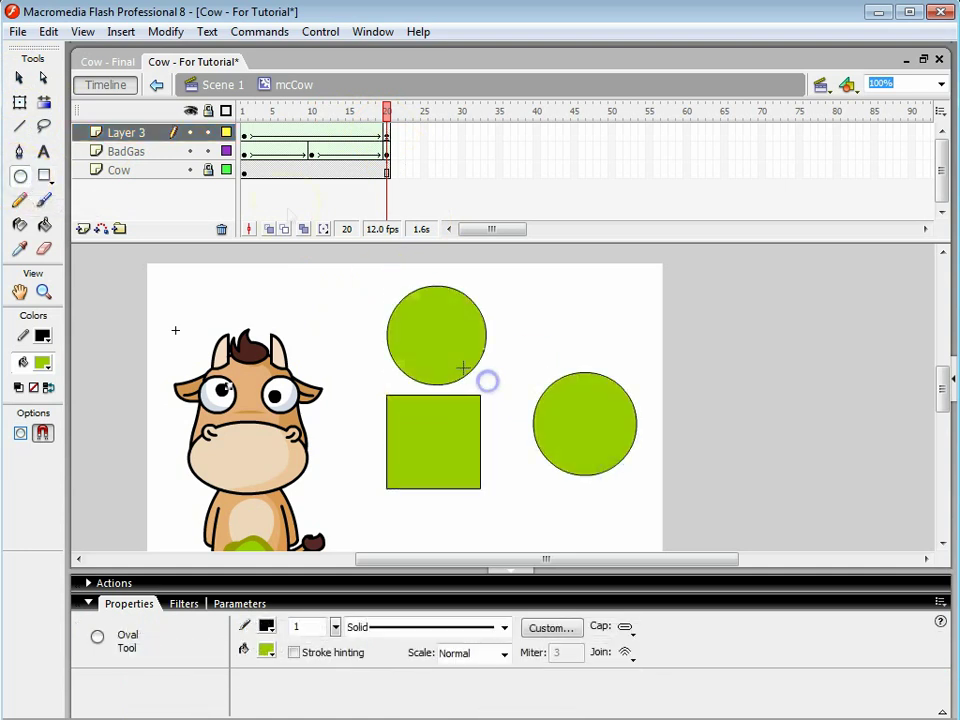
left_click(19, 77)
left_click(410, 442)
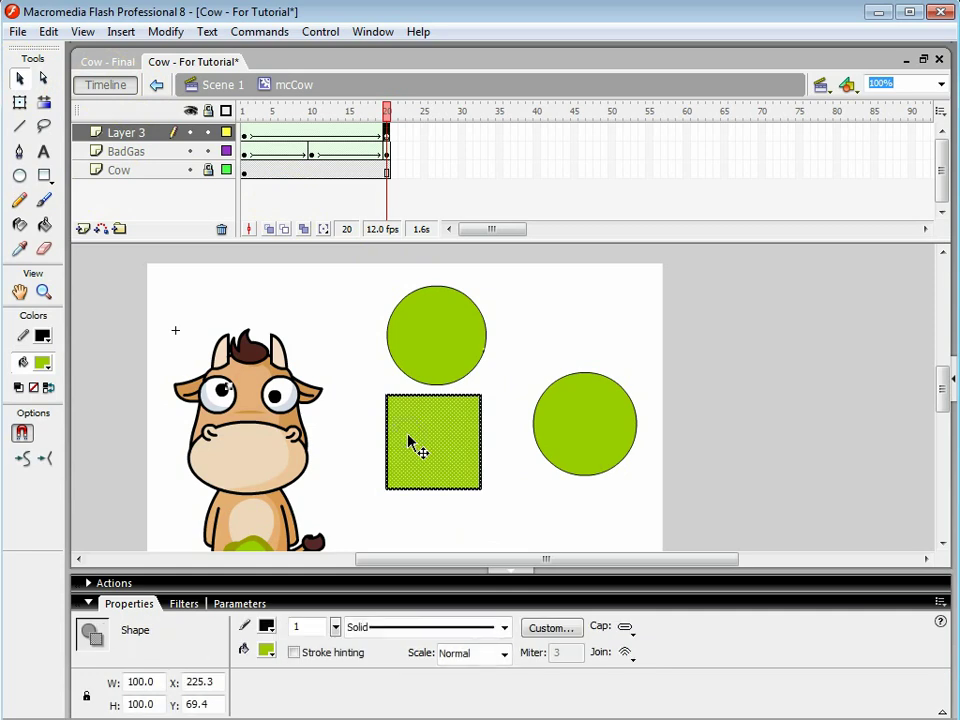
key("Delete")
Step and scrub through the square-to-circle morph to preview it.
left_click(382, 111)
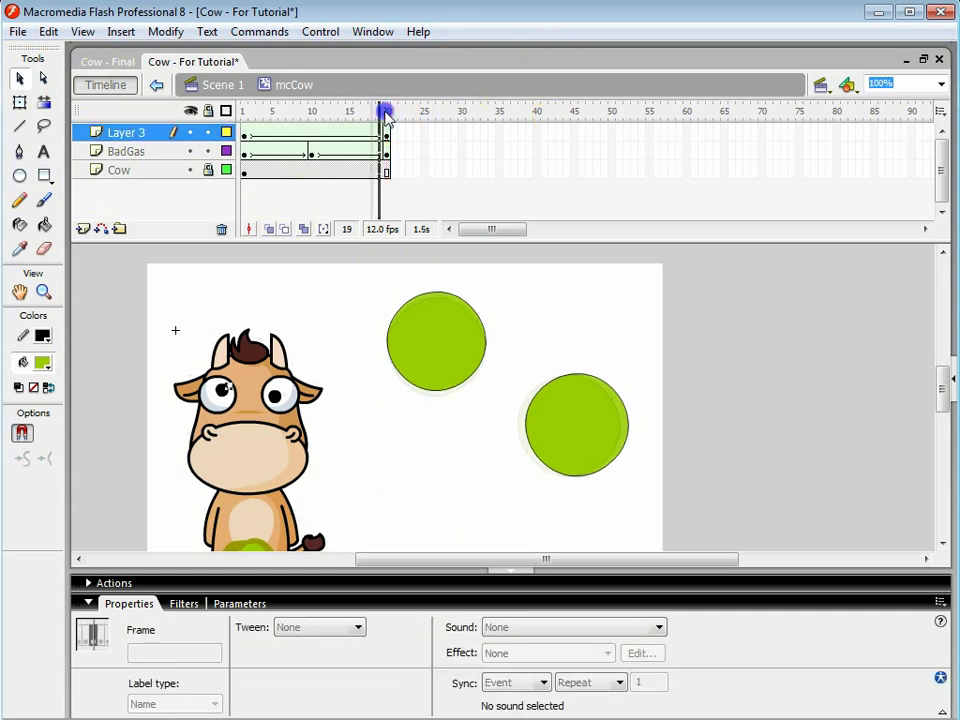
key("comma")
key("comma")
key("comma")
key("comma")
key("comma")
key("comma")
key("comma")
key("comma")
key("comma")
key("comma")
key("comma")
key("comma")
key("comma")
key("comma")
key("comma")
key("comma")
key("comma")
key("comma")
key("period")
key("period")
key("period")
key("period")
key("period")
key("period")
key("period")
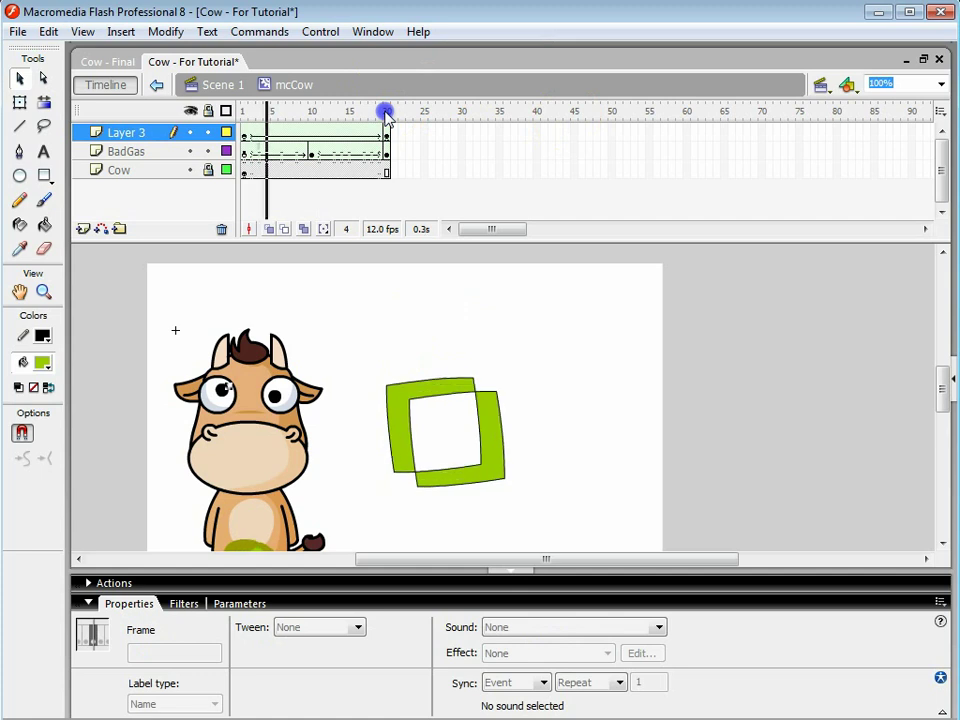
key("comma")
key("comma")
key("comma")
key("comma")
key("comma")
left_click_drag(265, 118, 388, 122)
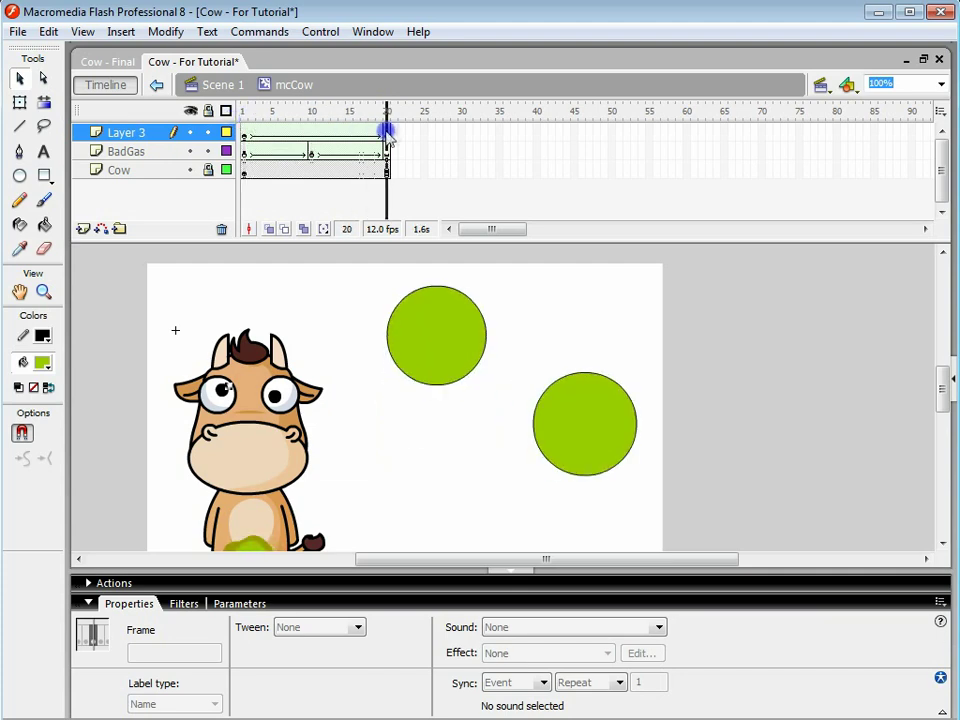
Delete the right-hand circle, move the remaining circle down-right, and play the morph.
left_click_drag(510, 280, 684, 516)
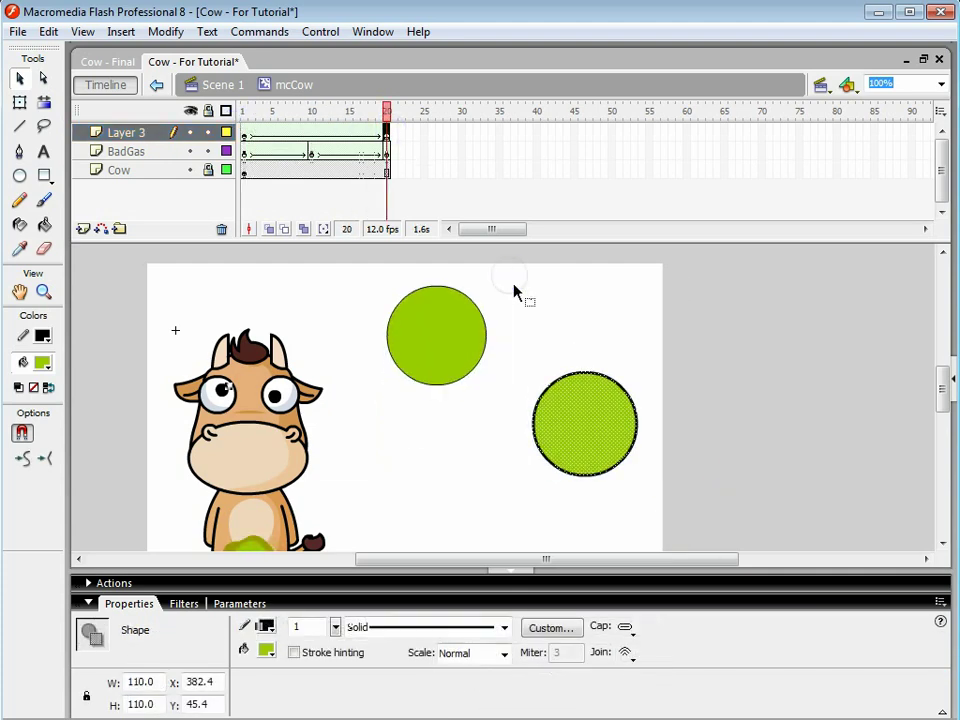
key("Delete")
left_click_drag(531, 461, 360, 261)
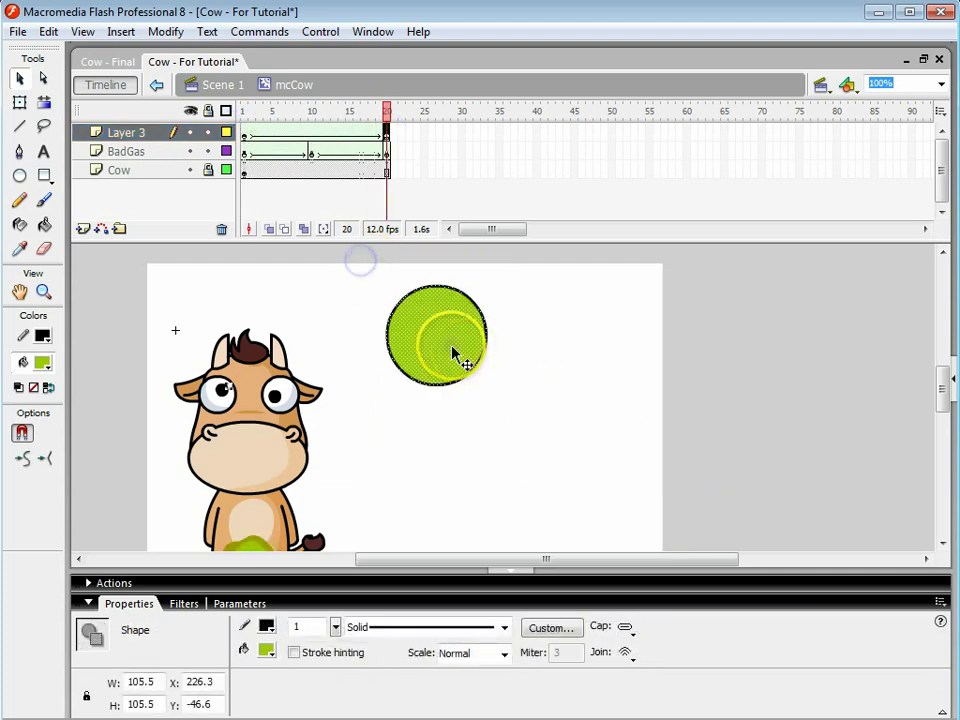
left_click_drag(454, 356, 504, 459)
left_click(391, 111)
key("Return")
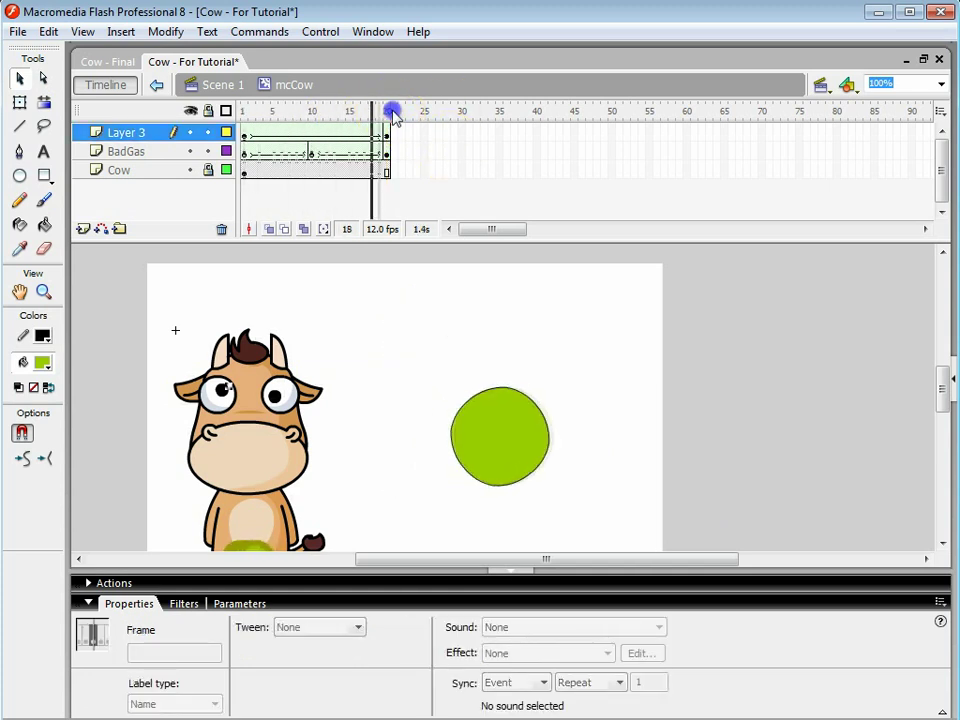
left_click(131, 133)
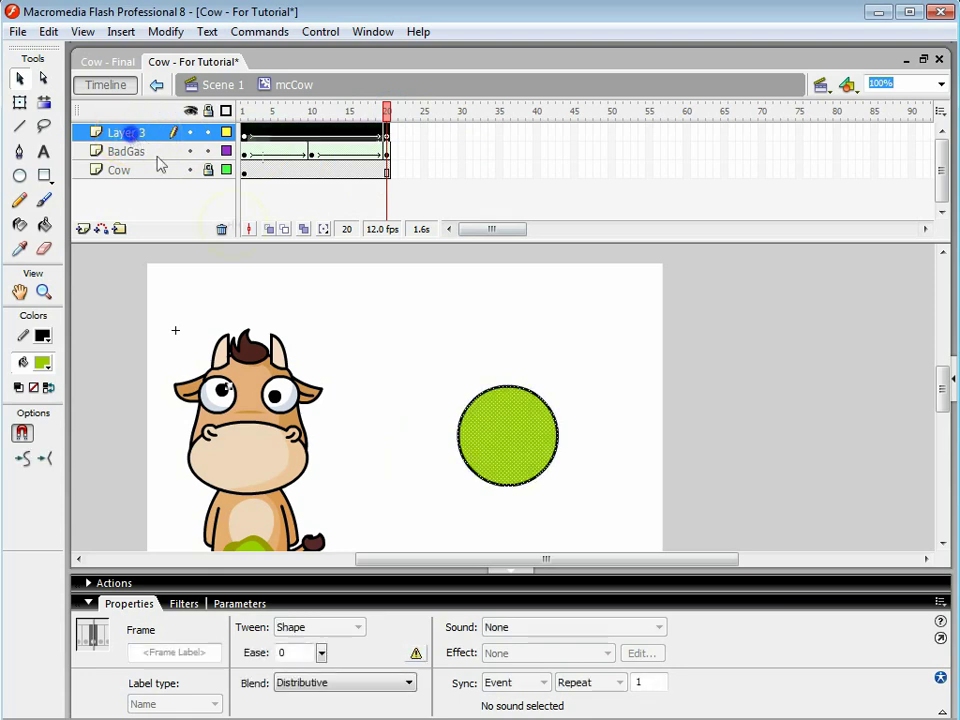
Delete the practice Layer 3 and play the gas animation.
left_click(221, 231)
left_click(386, 330)
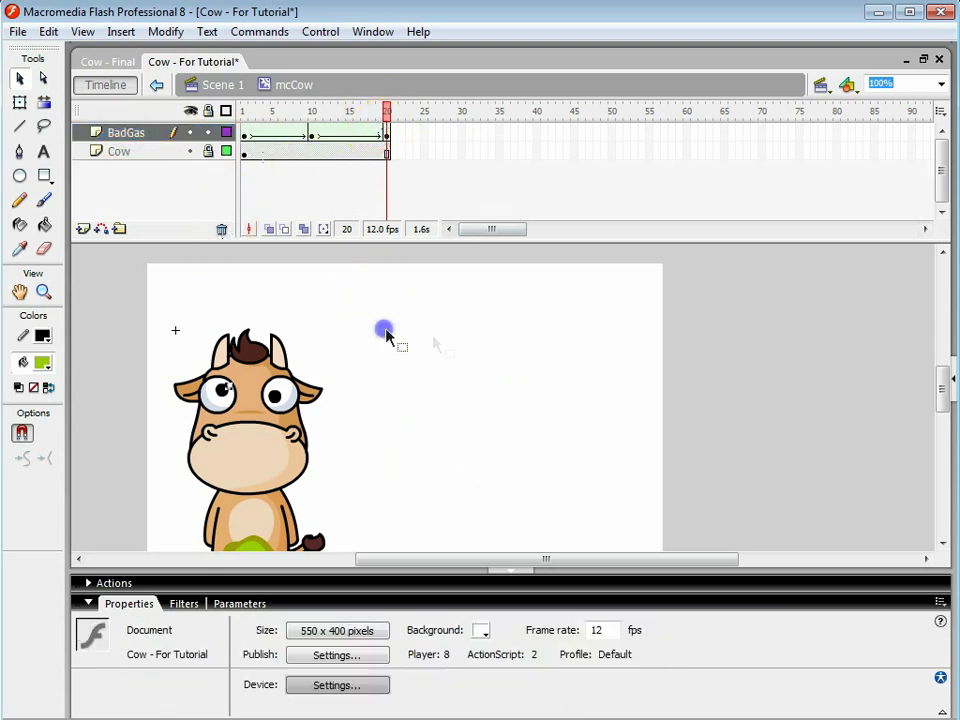
left_click(88, 603)
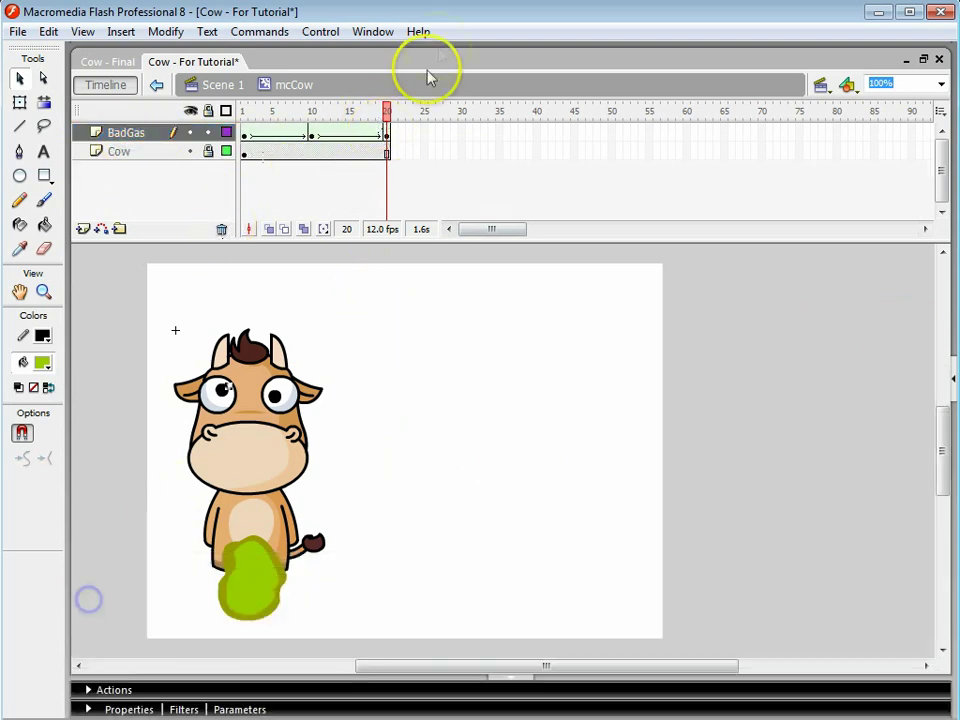
key("Return")
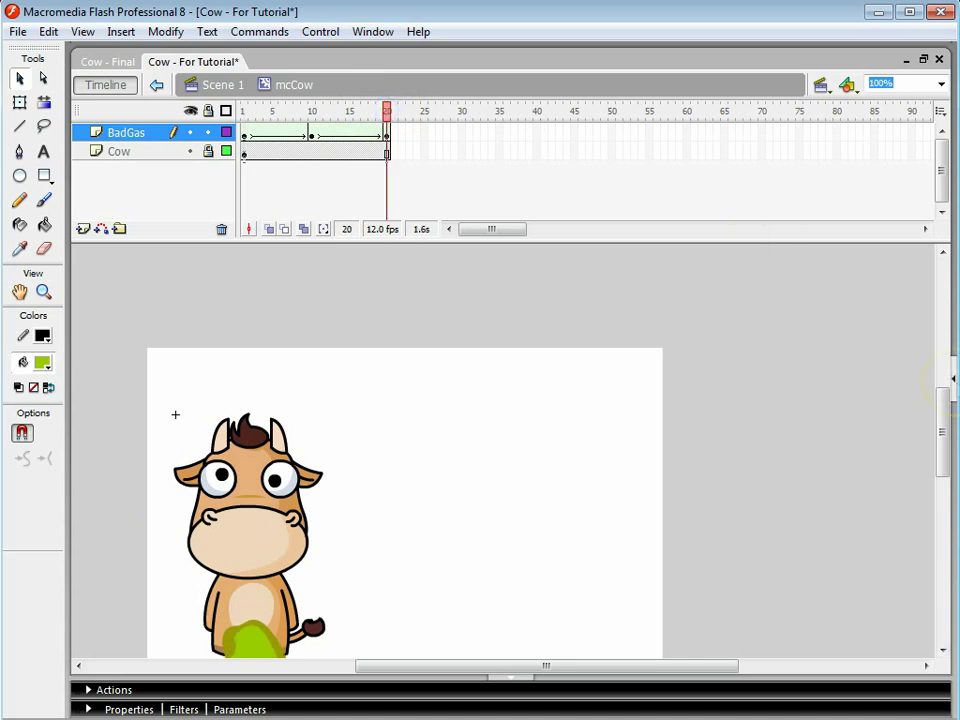
left_click_drag(938, 402, 936, 426)
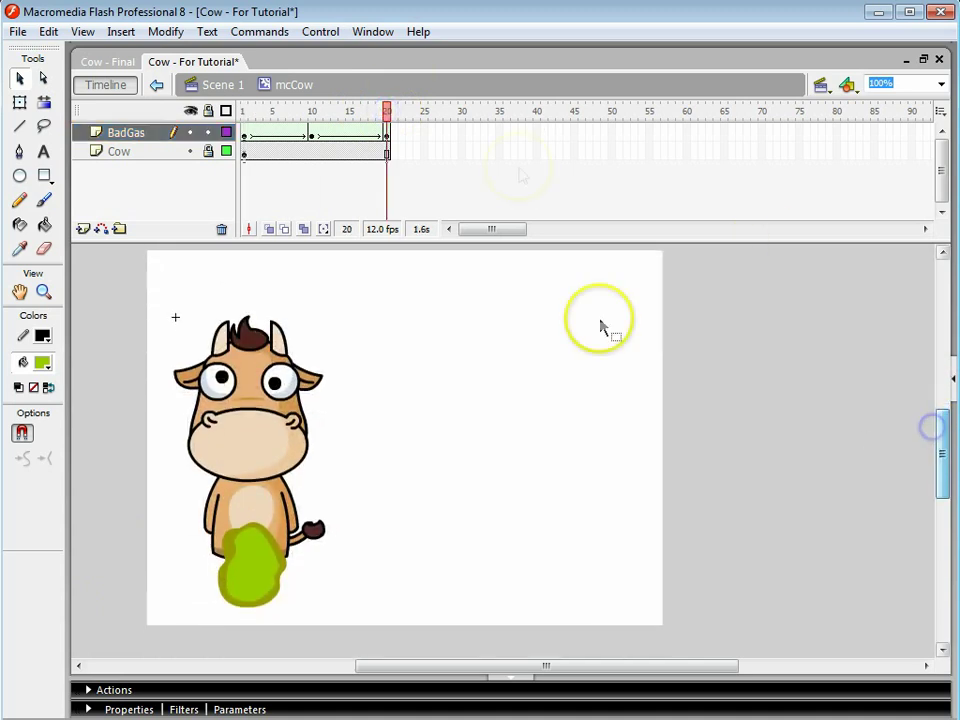
Back in Scene 1, unhide the Trees, Moon and Sky layers.
left_click(221, 87)
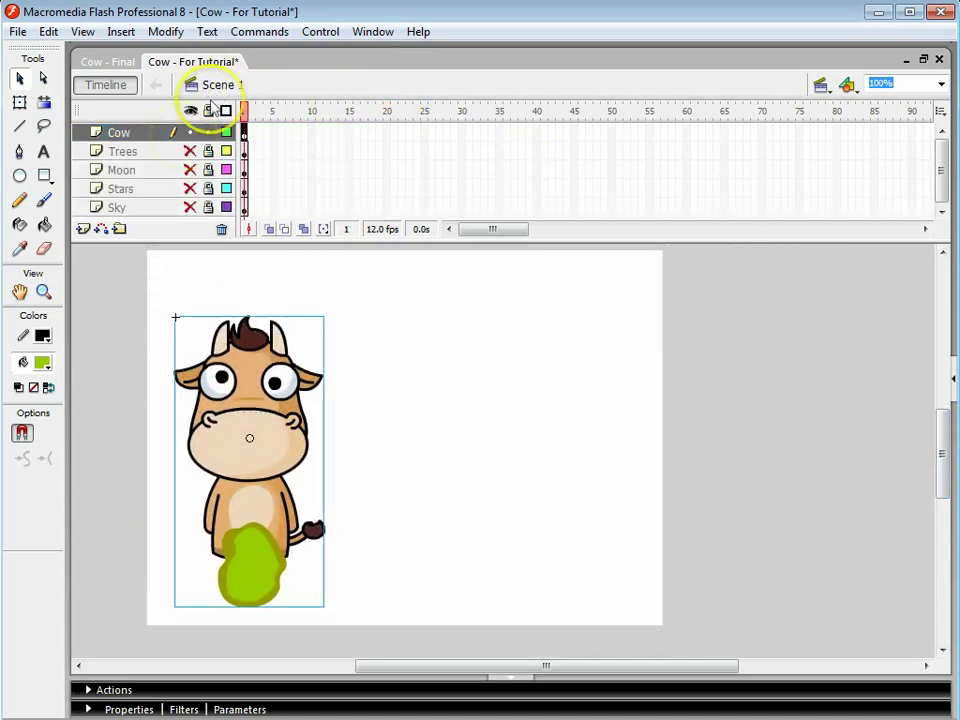
left_click(190, 151)
left_click(192, 170)
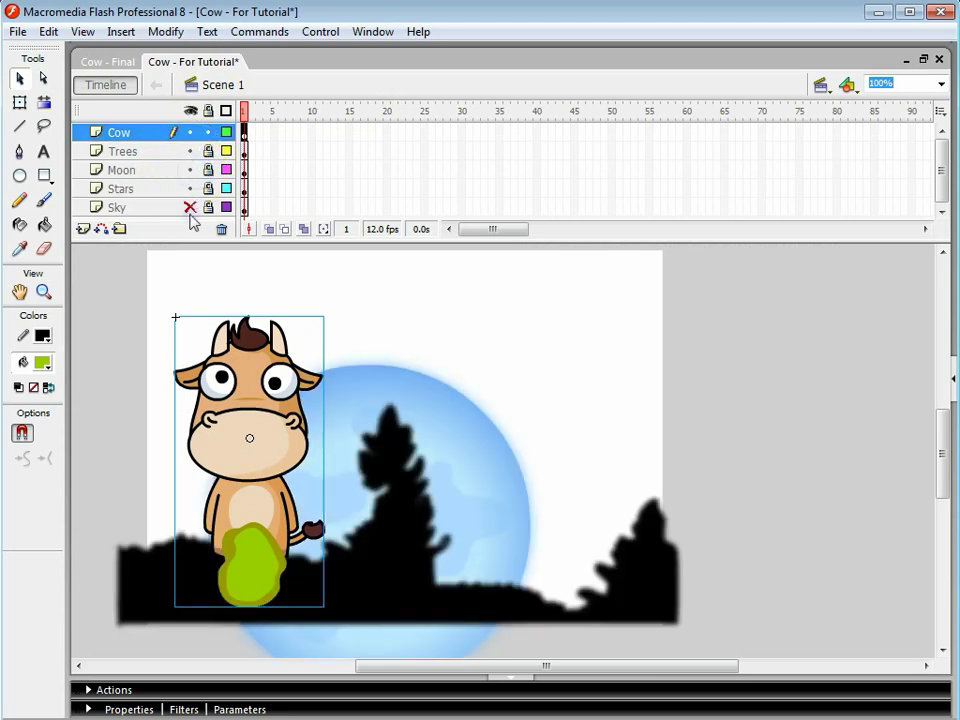
left_click(190, 207)
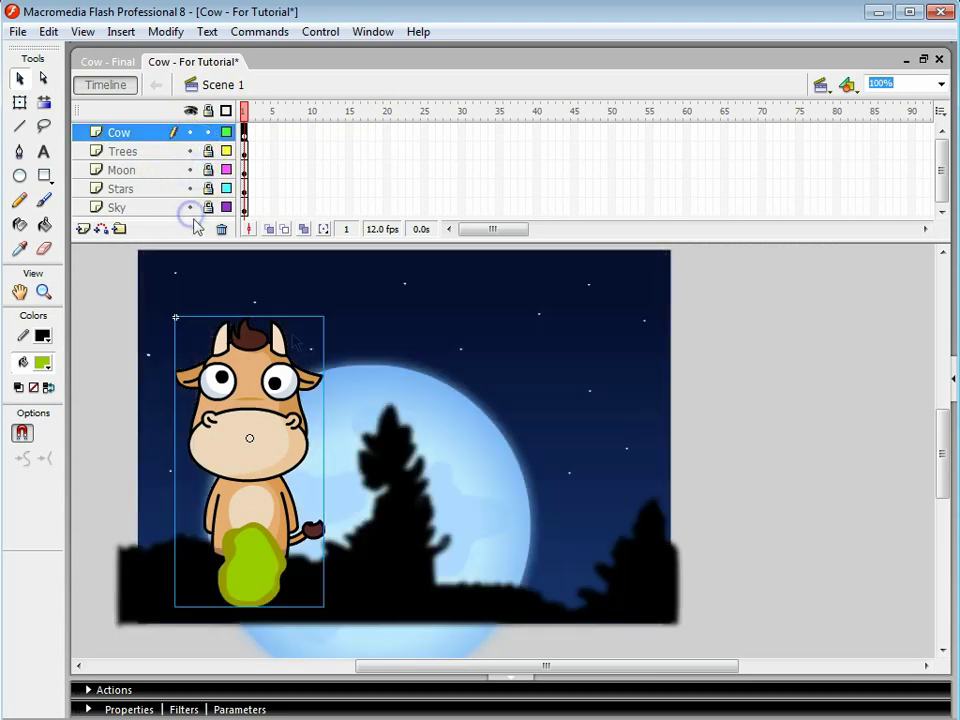
Inside mcCow, drag BadGas below the Cow layer, then return to the main scene.
double_click(253, 478)
left_click(129, 131)
left_click_drag(129, 133, 130, 160)
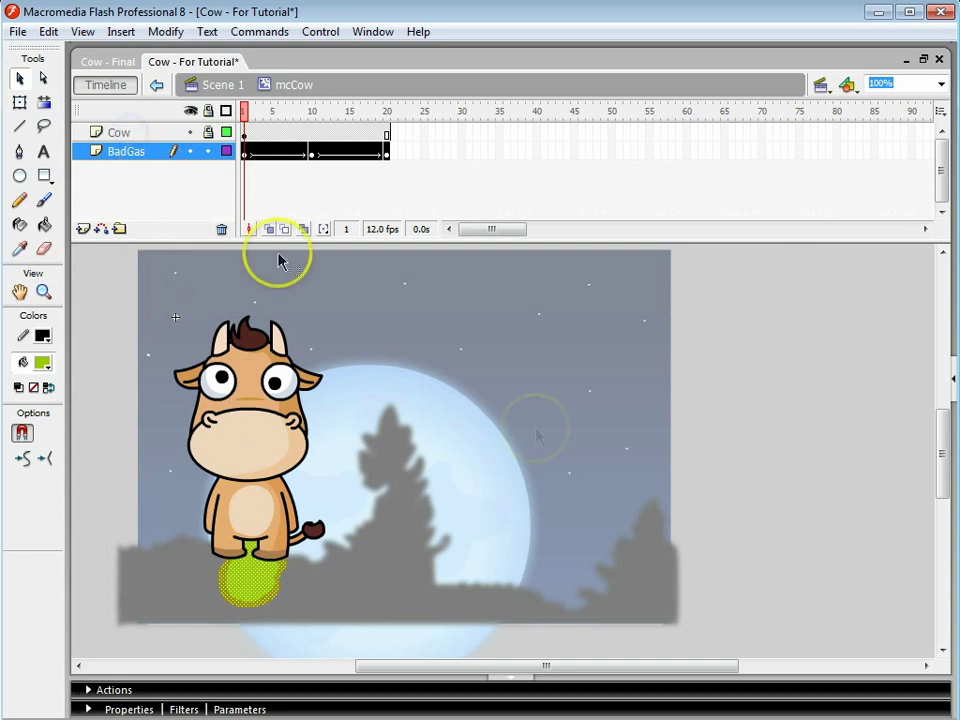
double_click(762, 458)
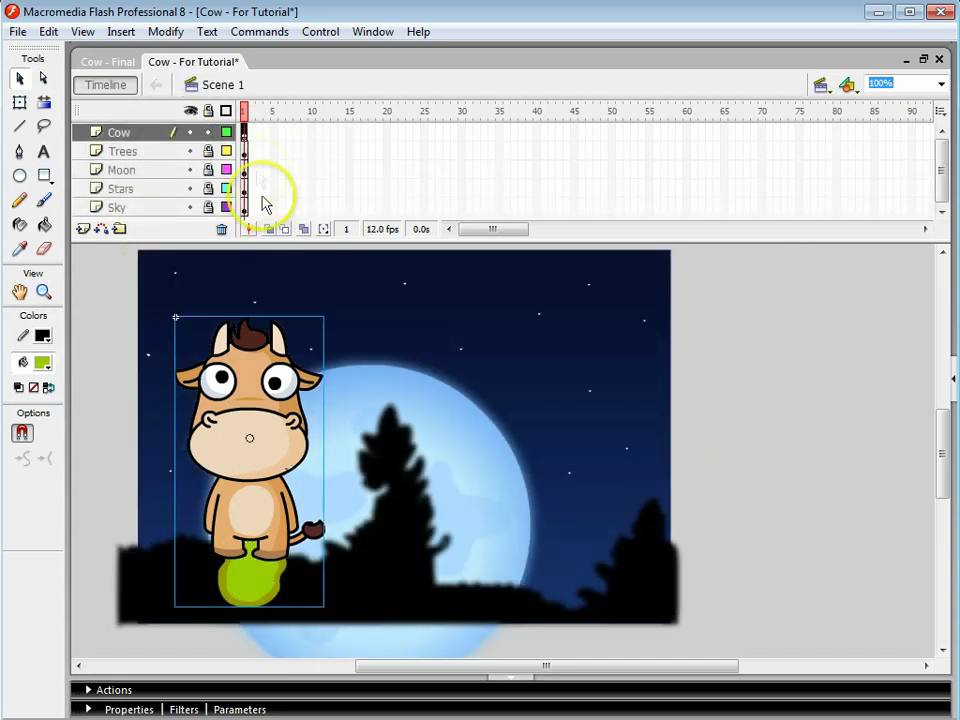
Scale the cow down with Free Transform and move it just off the stage's left edge.
left_click(19, 102)
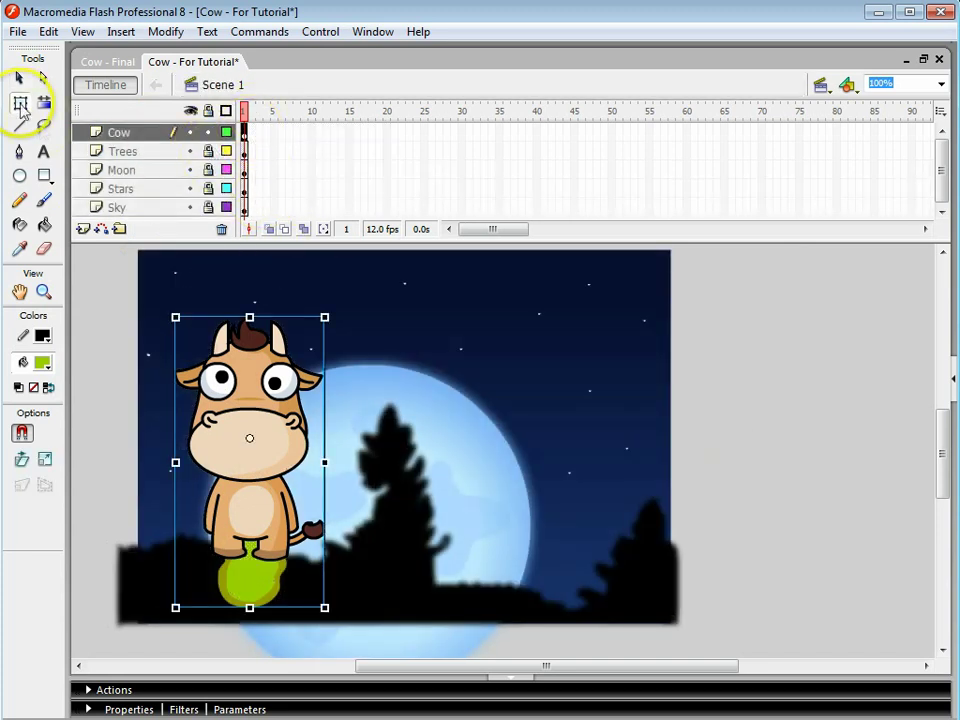
left_click_drag(323, 607, 280, 505)
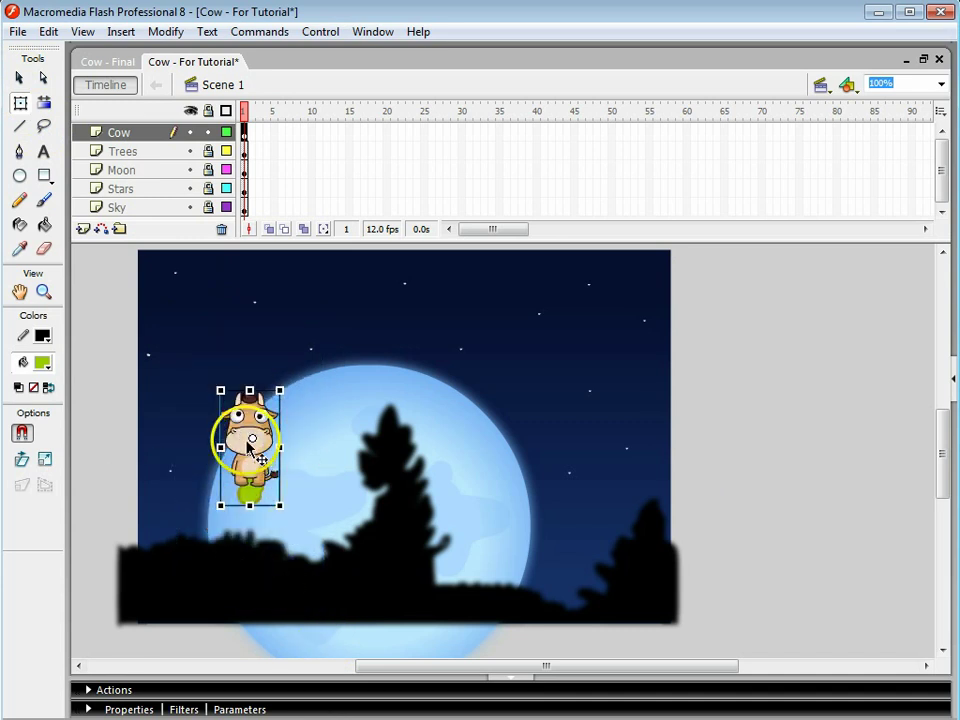
left_click_drag(250, 447, 97, 481)
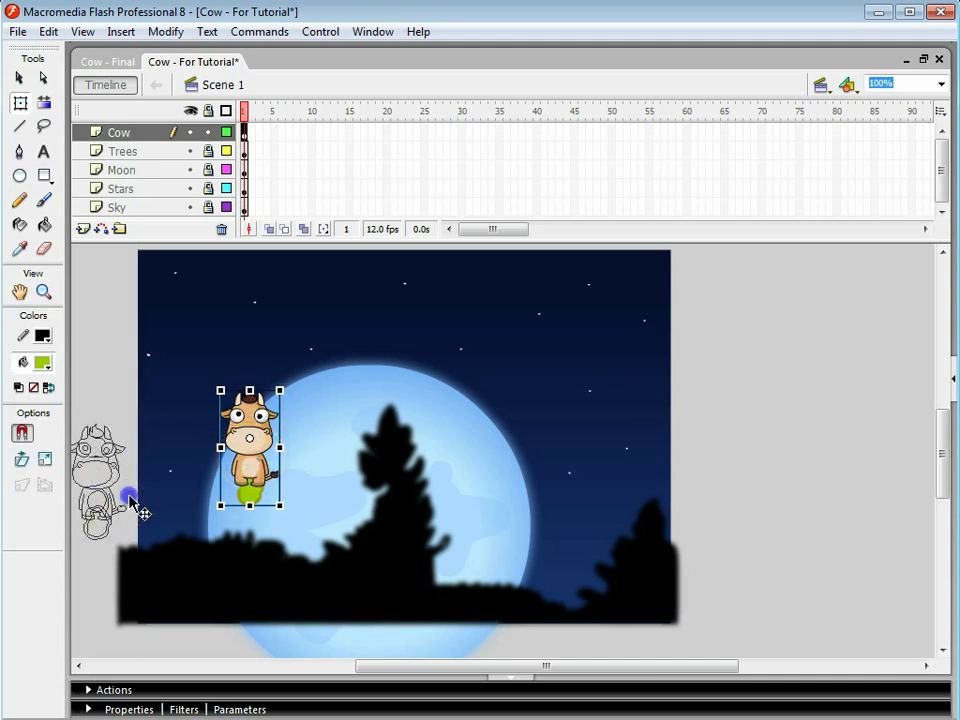
Add a motion guide layer above Cow and draw a straight magenta line across the moon.
left_click(105, 229)
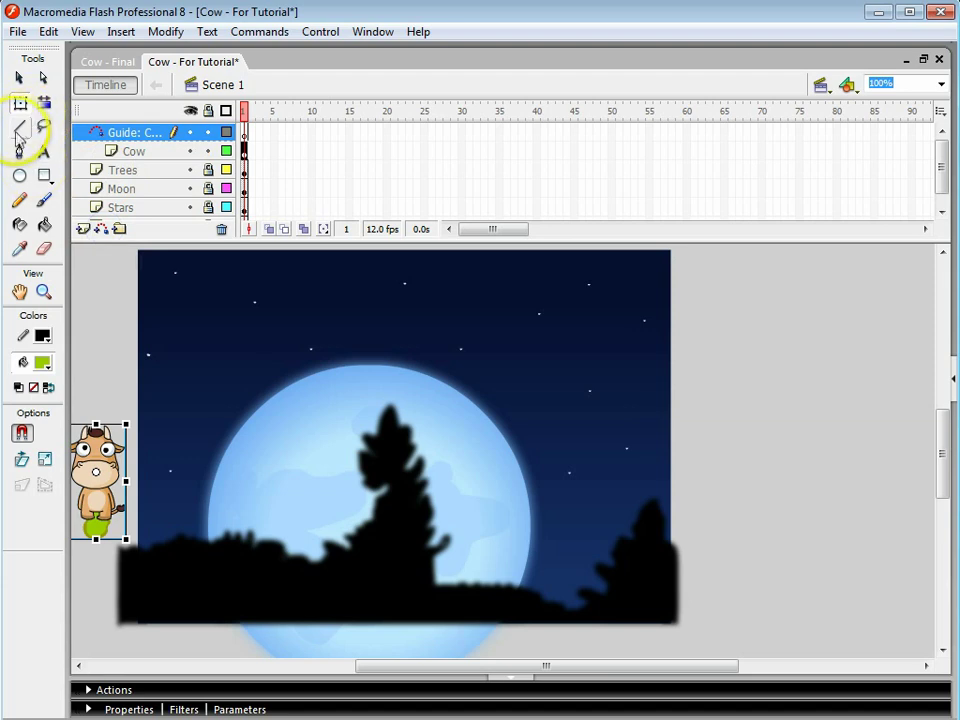
left_click(19, 126)
left_click(42, 340)
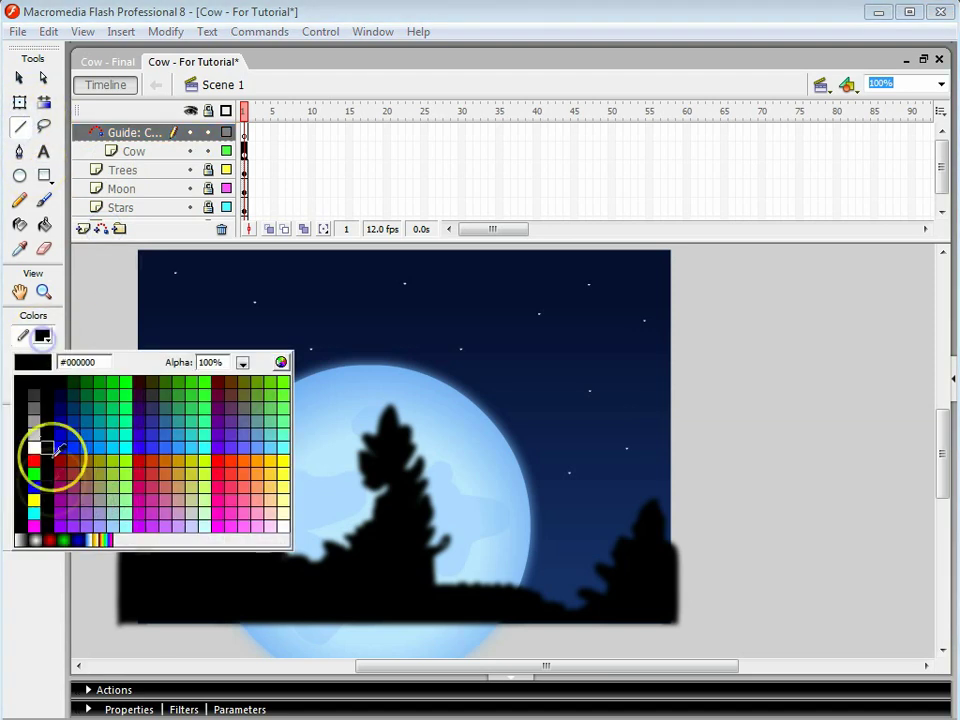
left_click(34, 524)
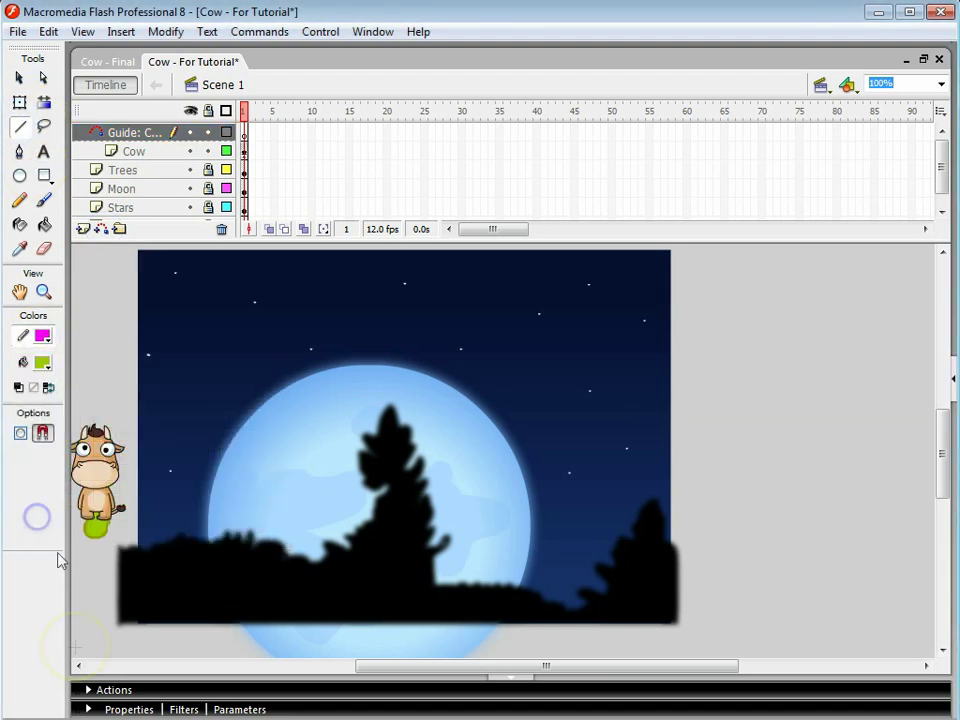
left_click(88, 709)
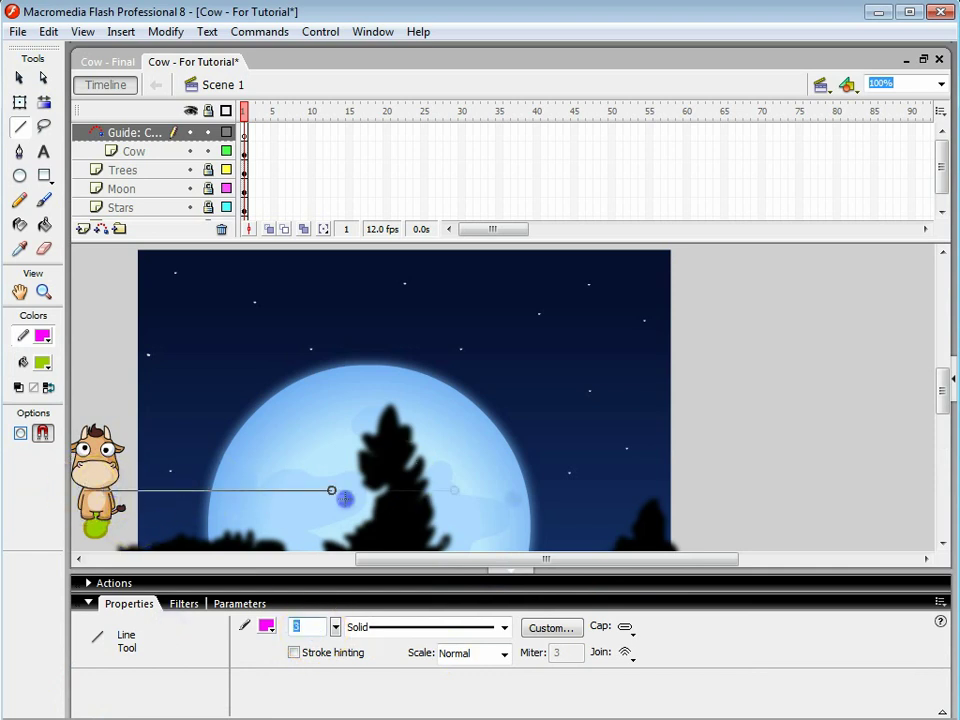
left_click_drag(740, 502, 740, 502)
Bend the magenta guide line into an arch over the moon.
left_click(19, 78)
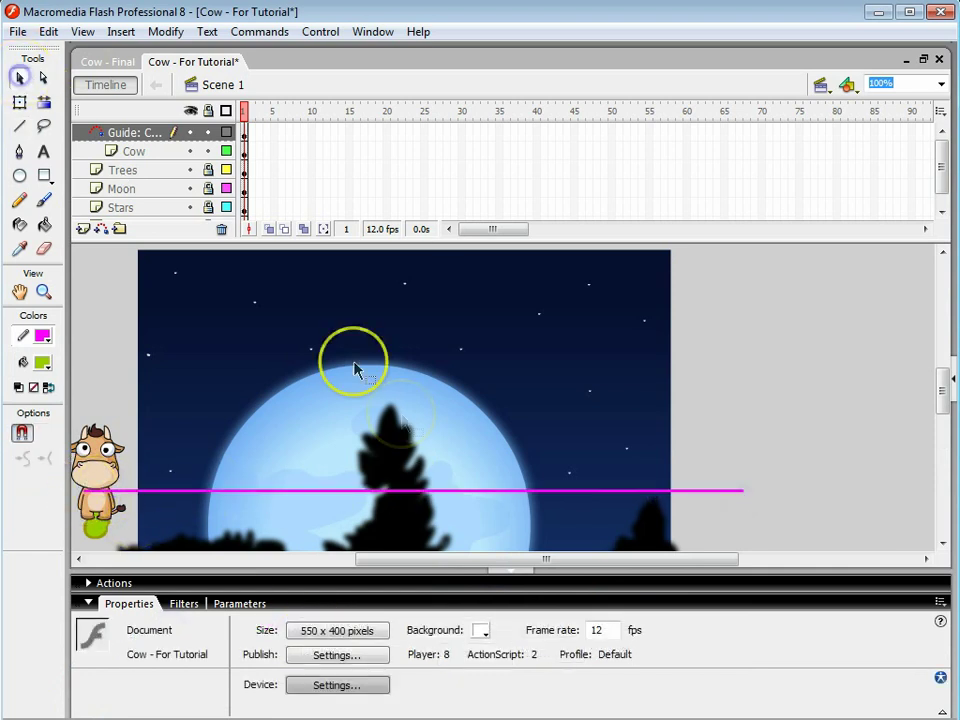
left_click_drag(397, 497, 355, 303)
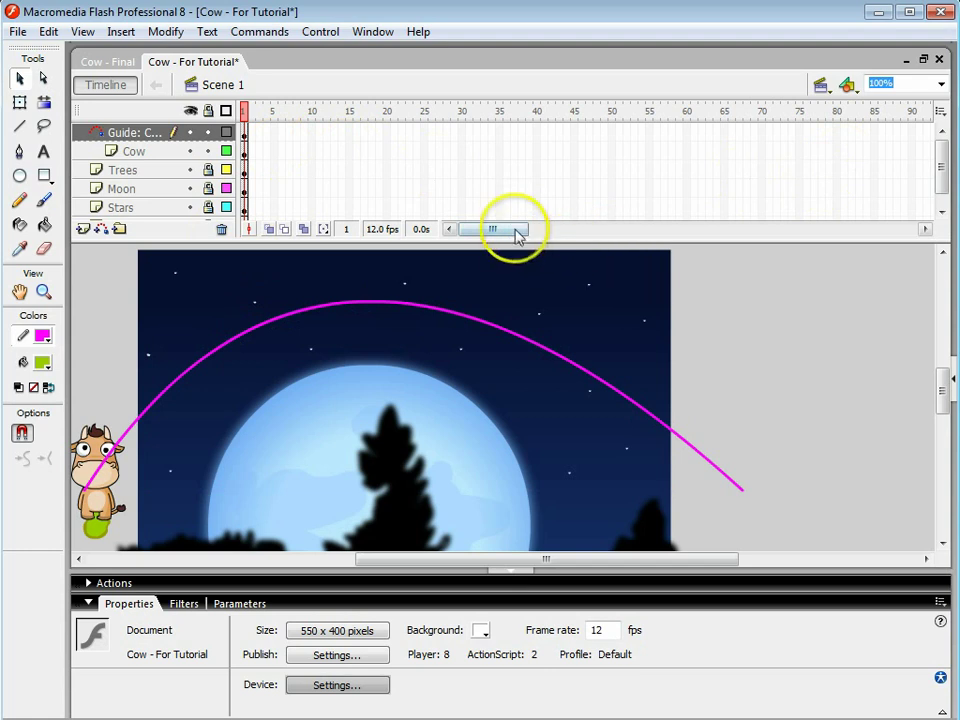
left_click_drag(514, 229, 612, 233)
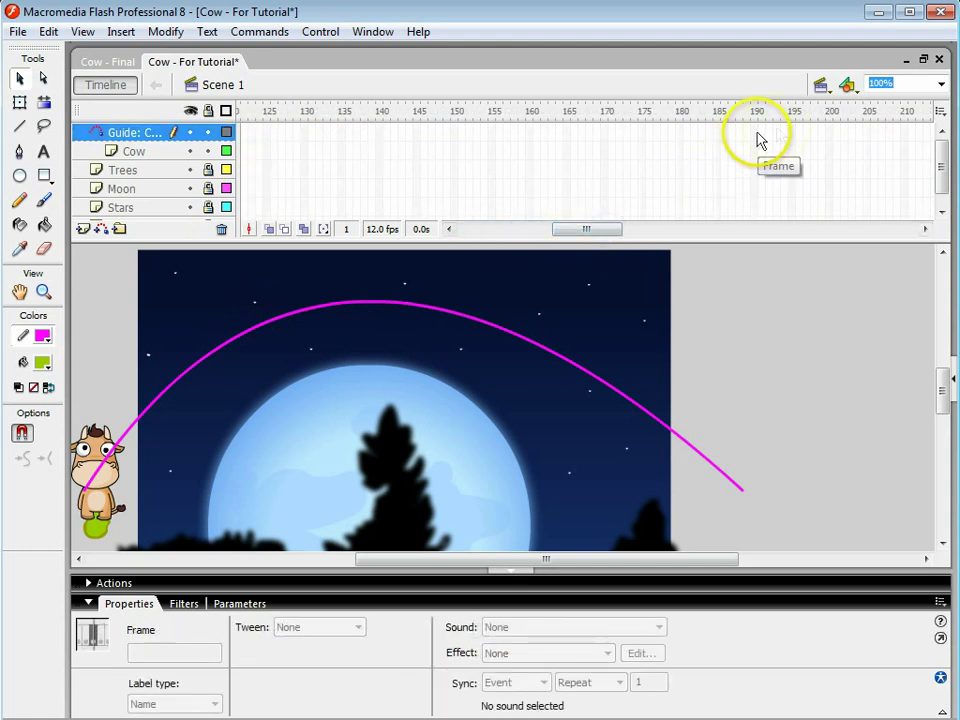
Extend every layer through frame 200 with F5.
scroll(829, 137, "down", 1)
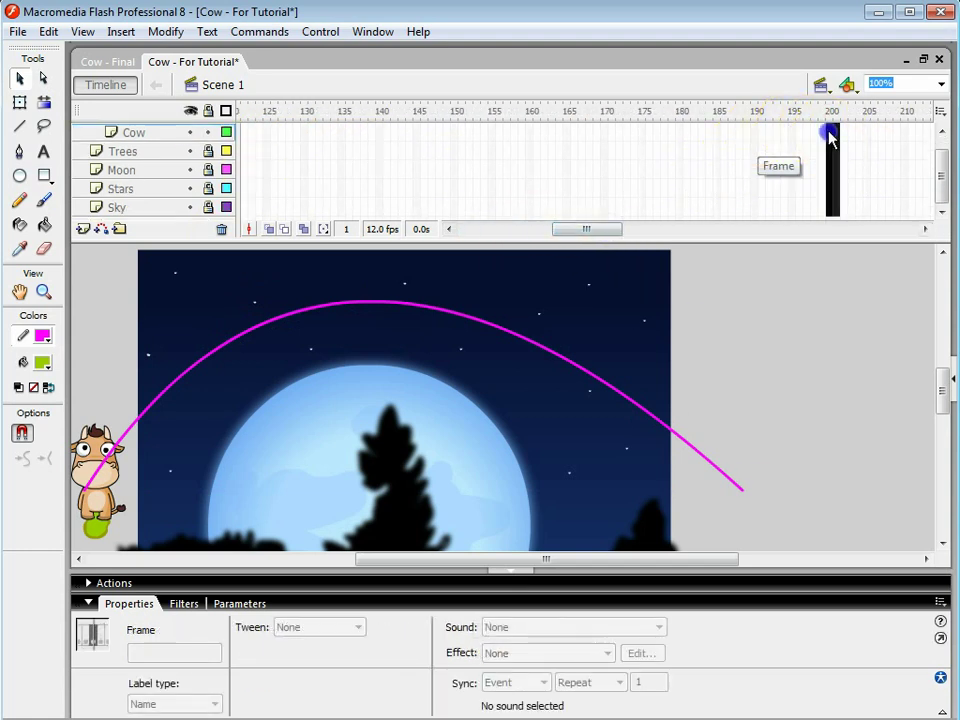
left_click_drag(829, 138, 851, 323)
key("F5")
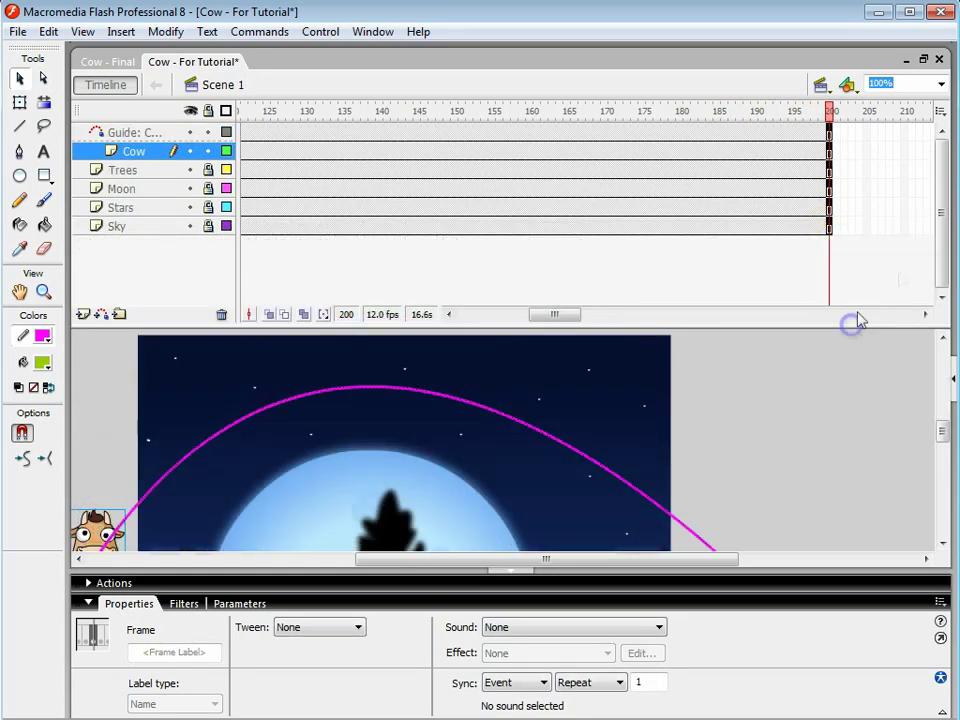
Lock the Cow guide layer.
left_click_drag(750, 324, 767, 254)
left_click_drag(604, 566, 503, 552)
left_click(207, 132)
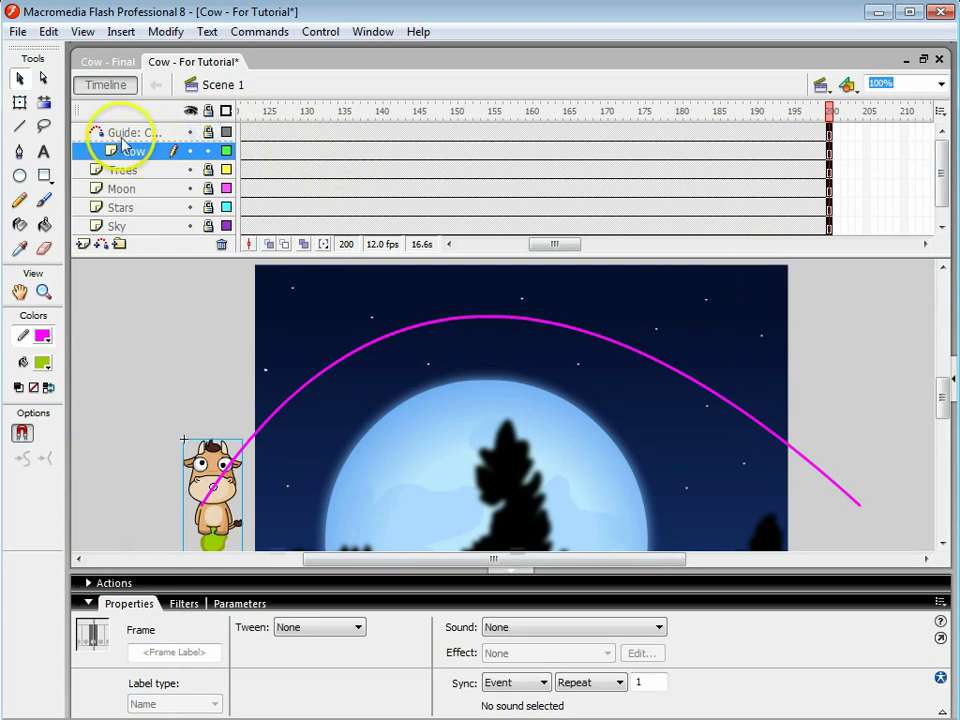
left_click(277, 156)
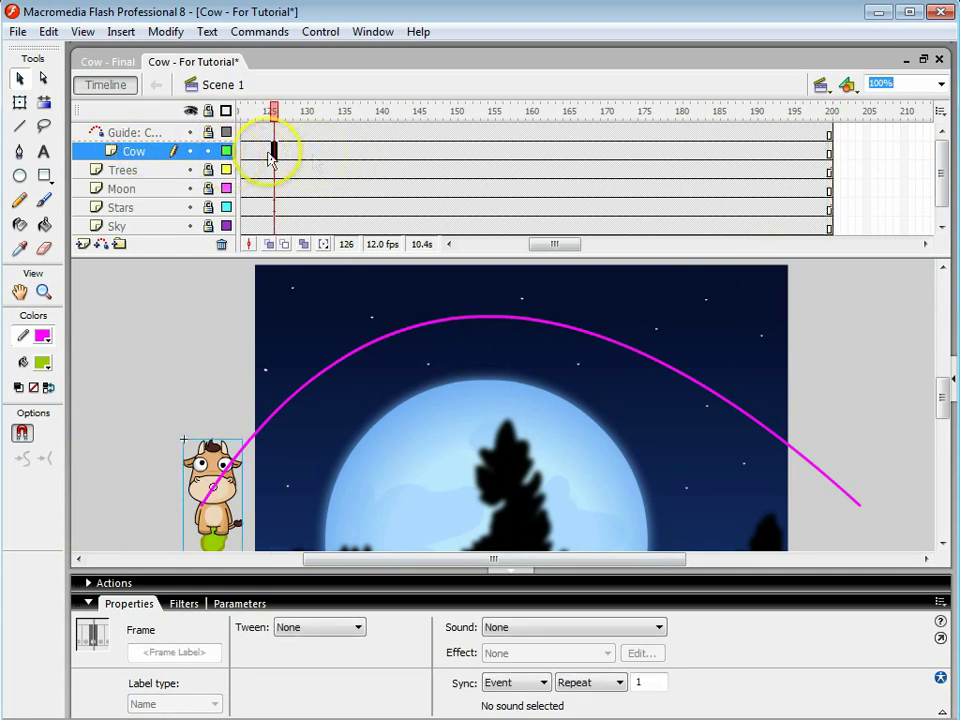
Create a motion tween on the Cow layer with a keyframe at frame 200.
right_click(340, 160)
left_click(400, 168)
left_click(829, 153)
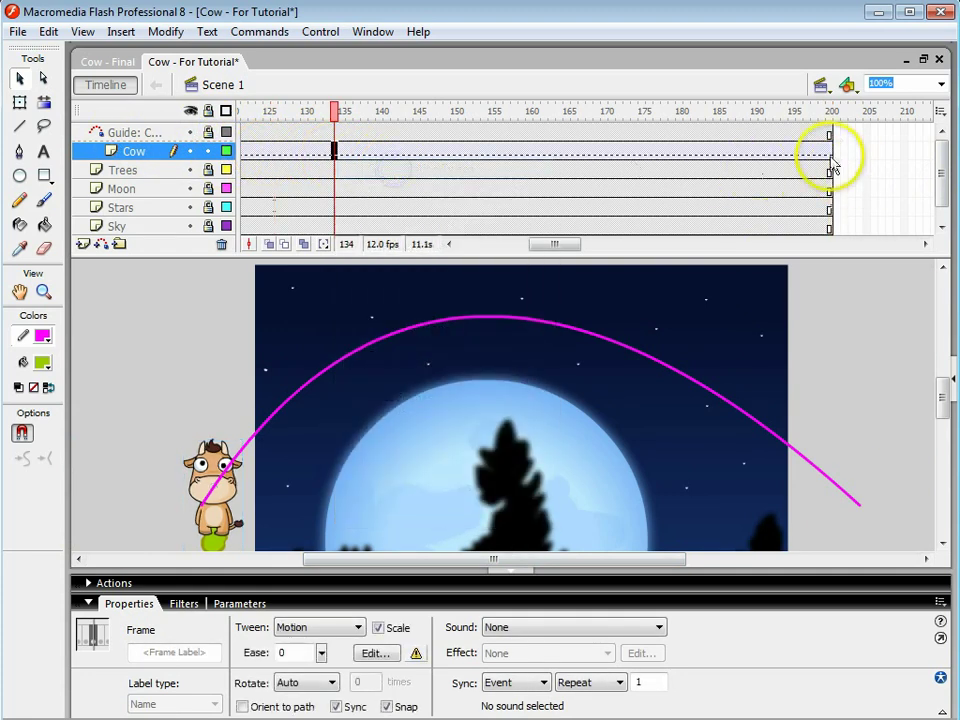
key("F6")
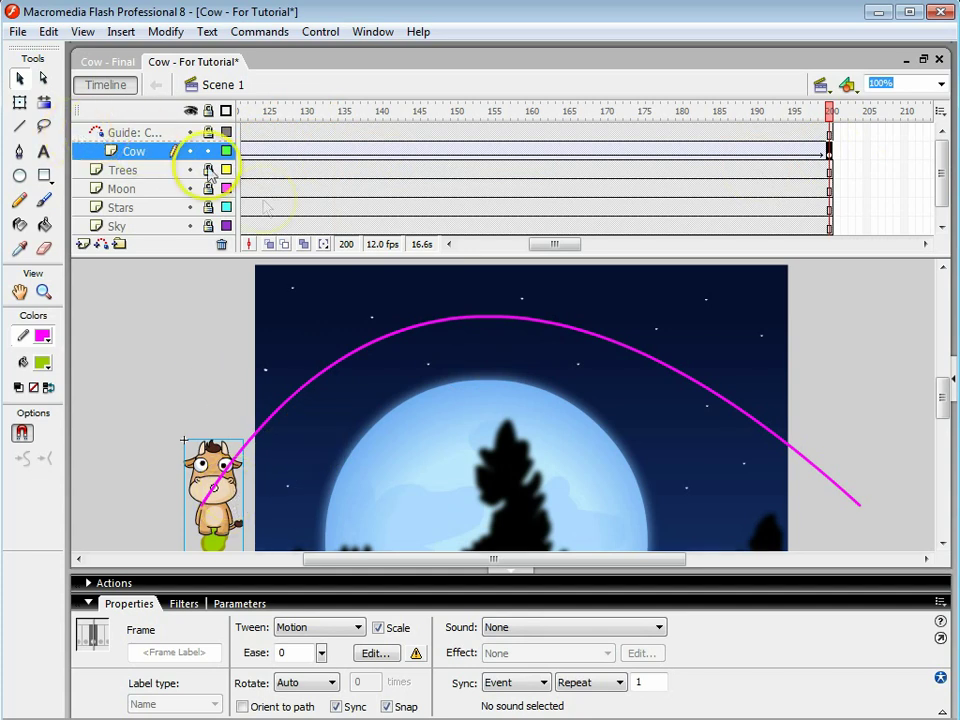
Snap the cow to the arch's right end at frame 200, tilting it along the curve at both ends.
left_click_drag(347, 561, 339, 561)
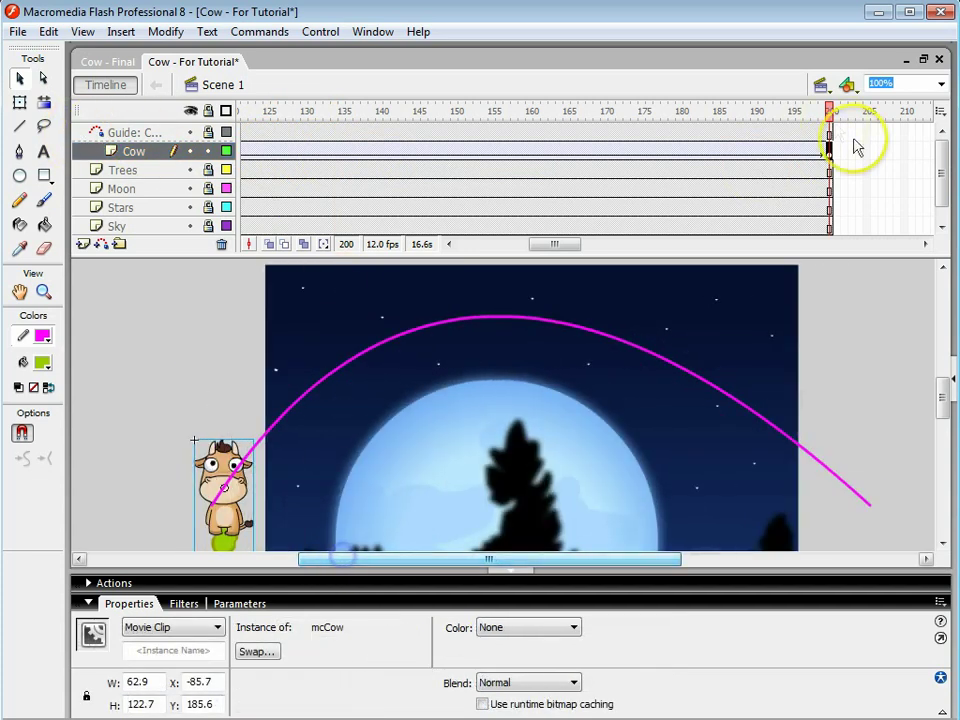
left_click_drag(232, 530, 888, 538)
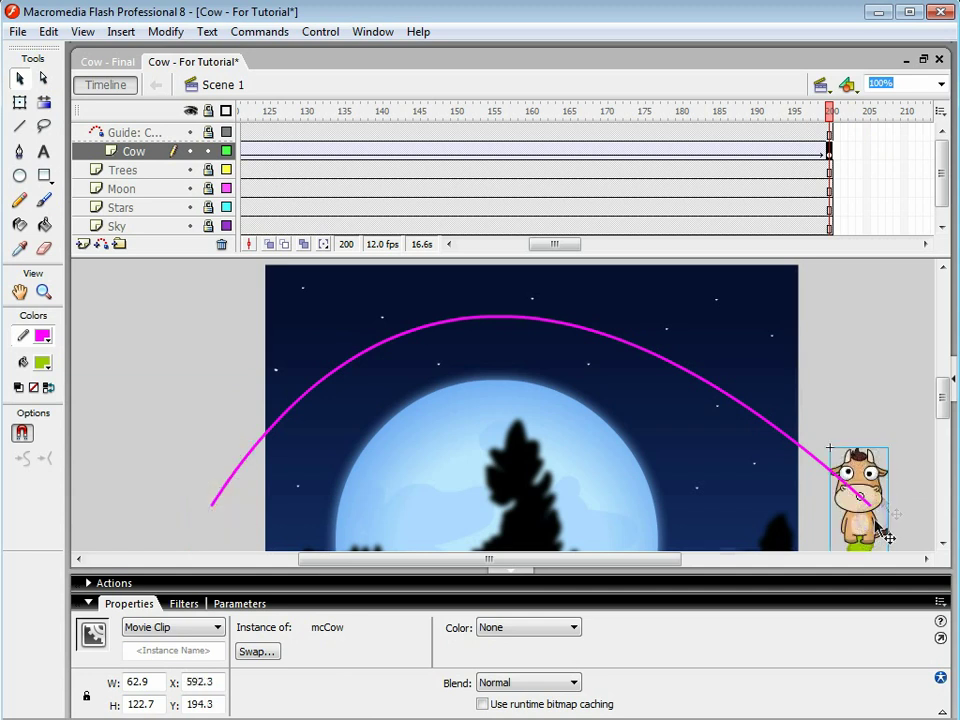
left_click(19, 102)
left_click_drag(893, 427, 875, 570)
left_click_drag(825, 116, 825, 116)
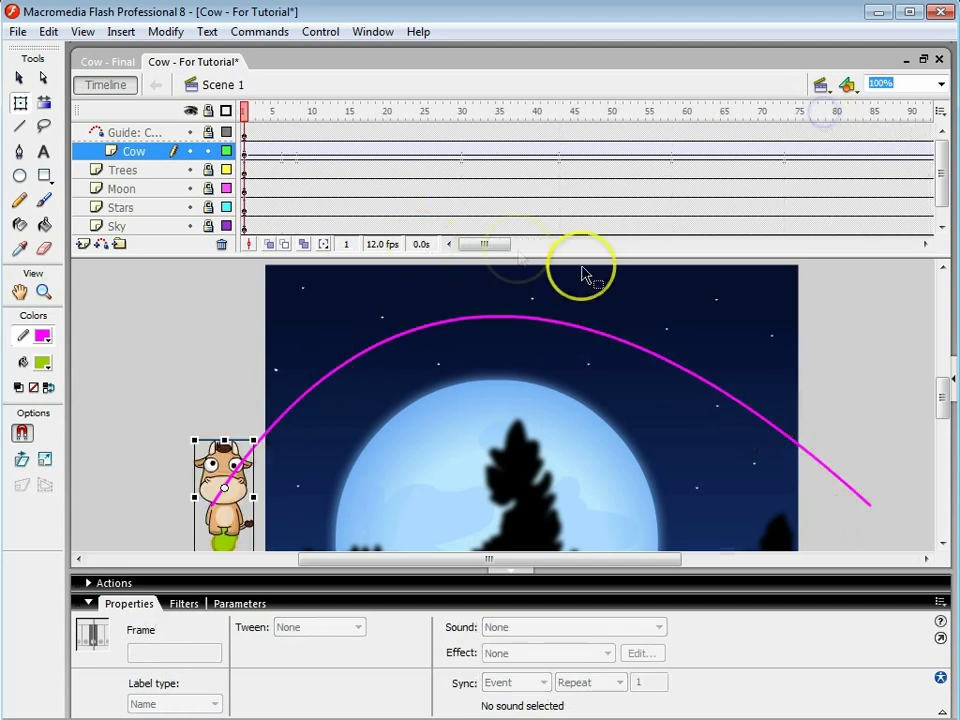
left_click(243, 151)
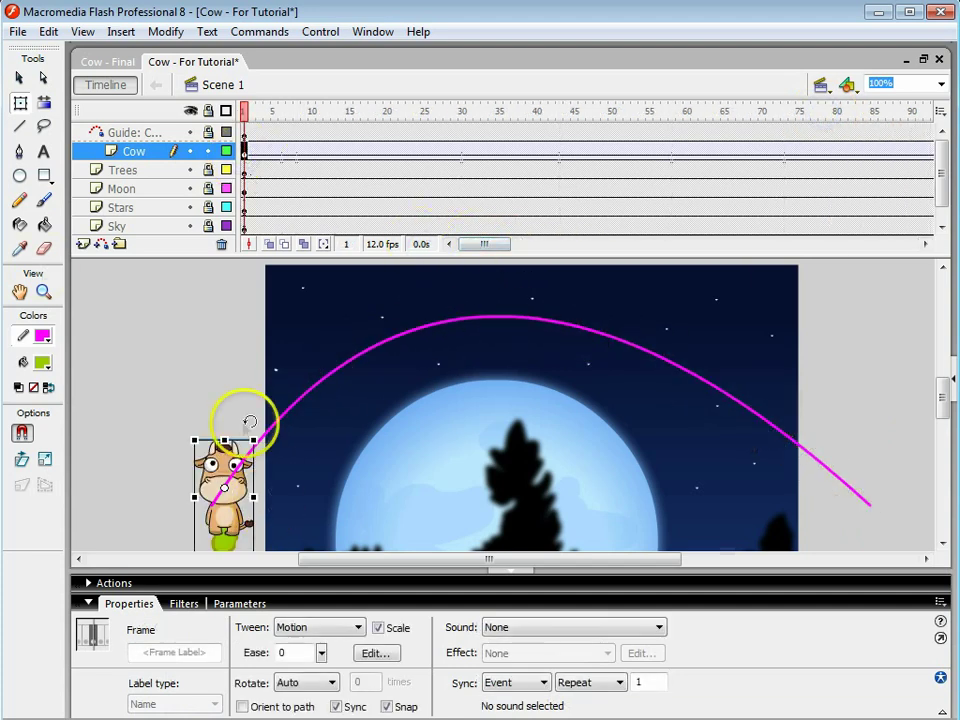
left_click_drag(256, 425, 278, 458)
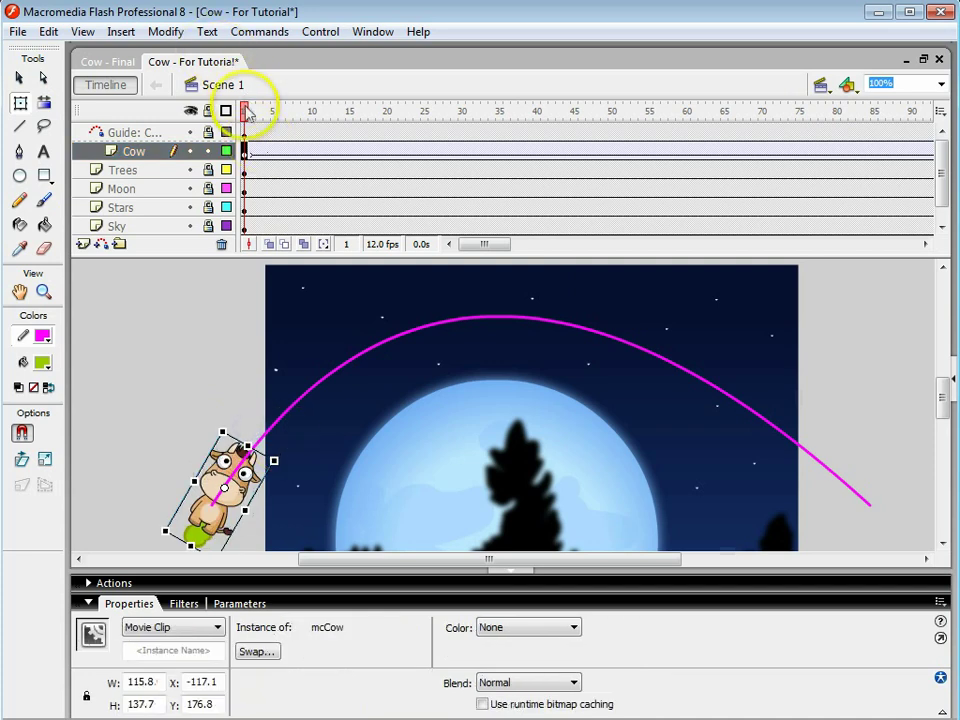
Preview and test the cow's flight along the arch, then open Document Properties.
key("Return")
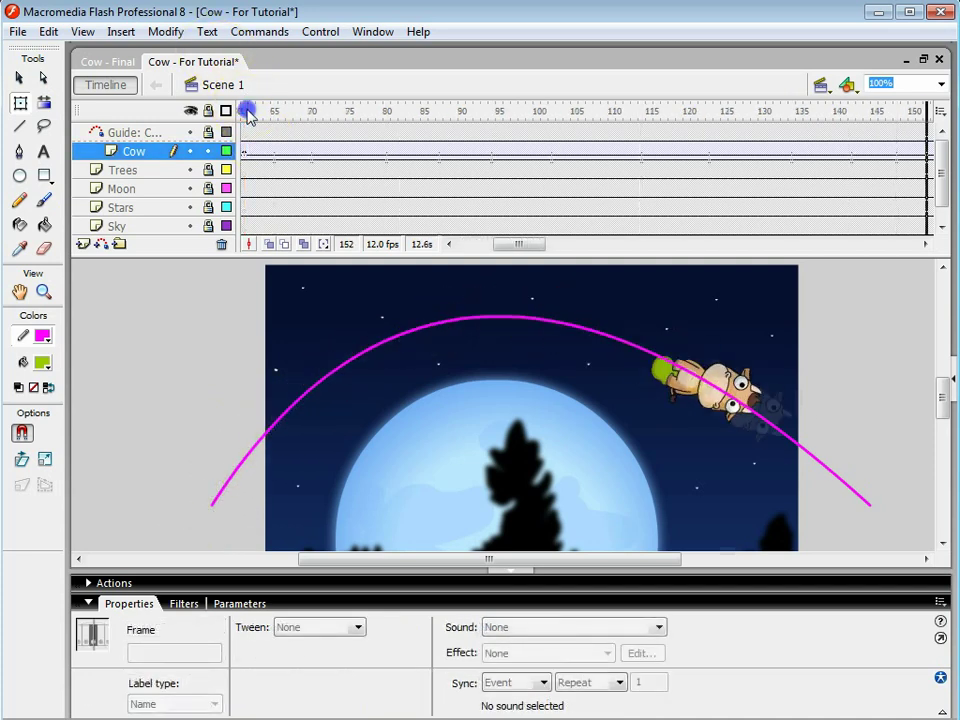
left_click_drag(249, 113, 838, 230)
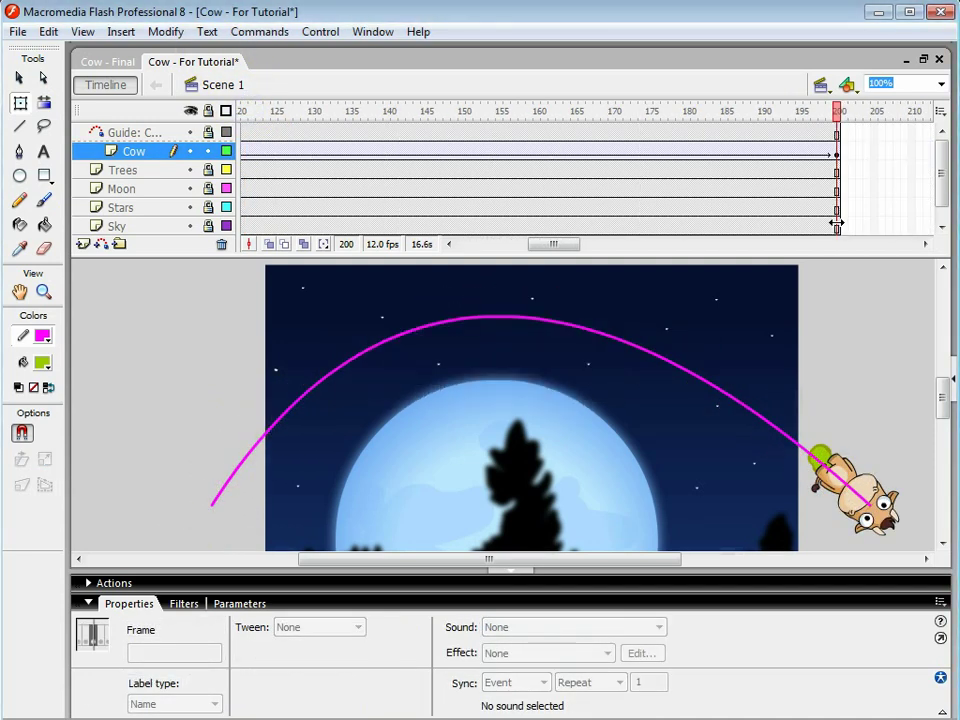
key("ctrl+Return")
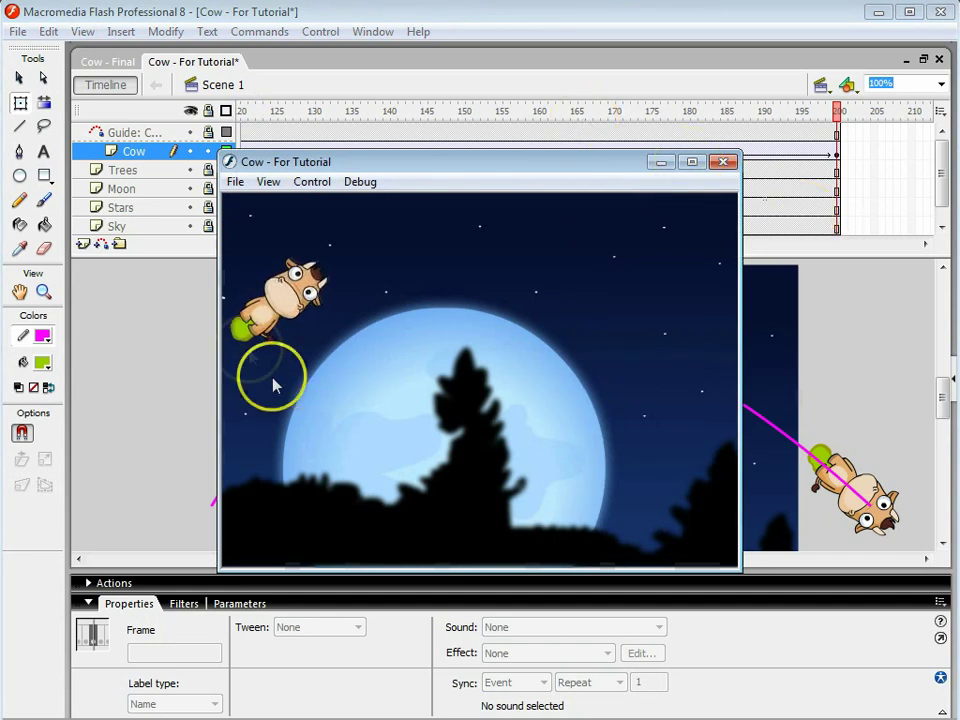
left_click(723, 161)
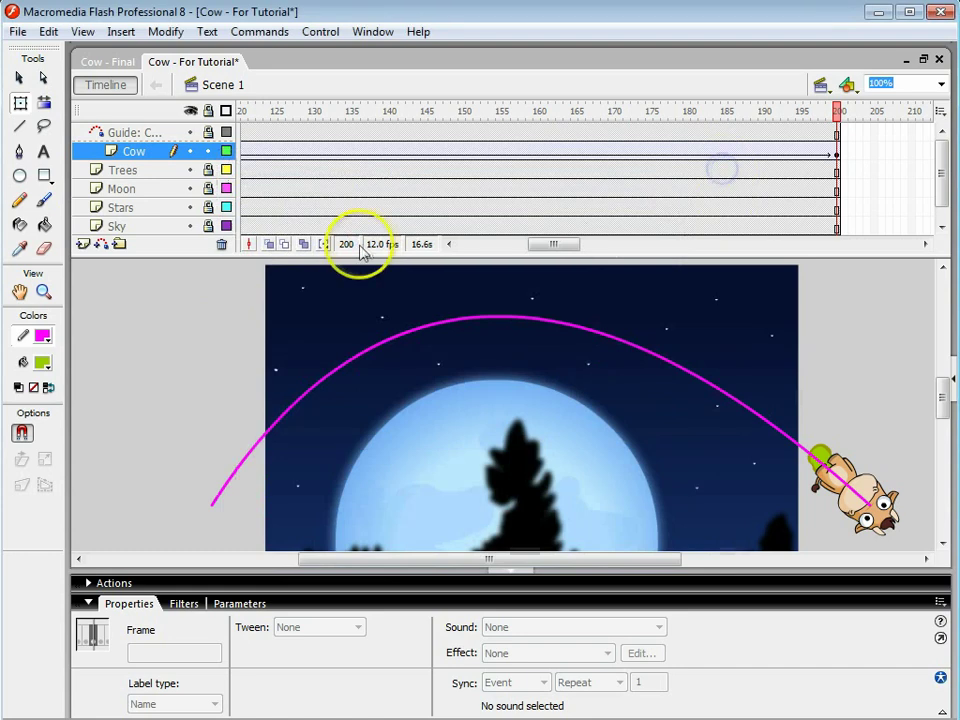
double_click(380, 245)
Change the document frame rate from 12 to 30 fps.
double_click(424, 428)
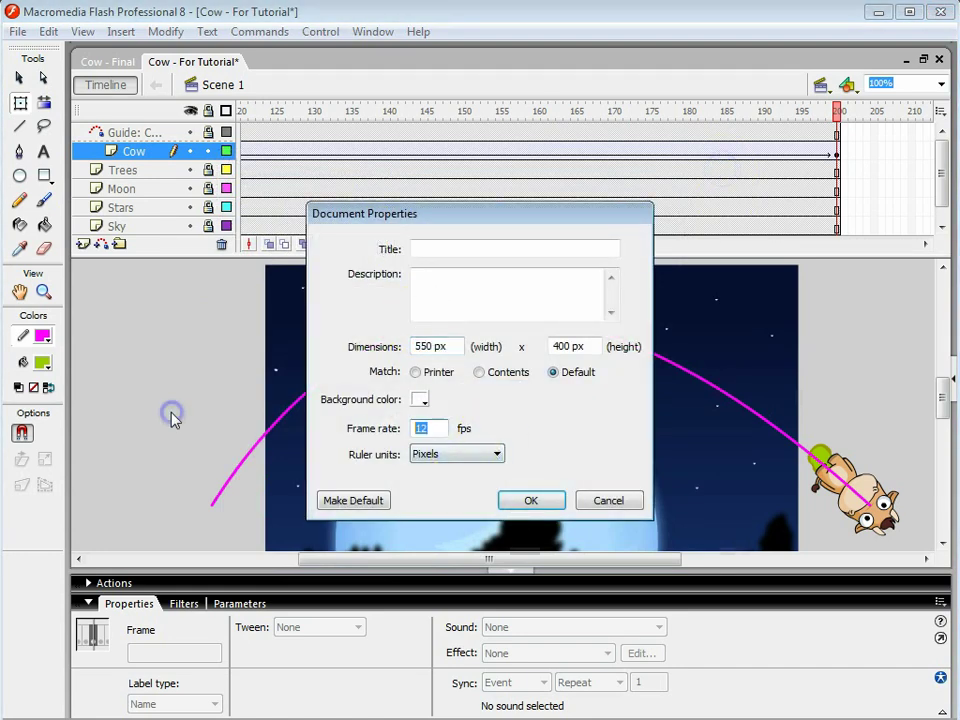
type("30")
key("Return")
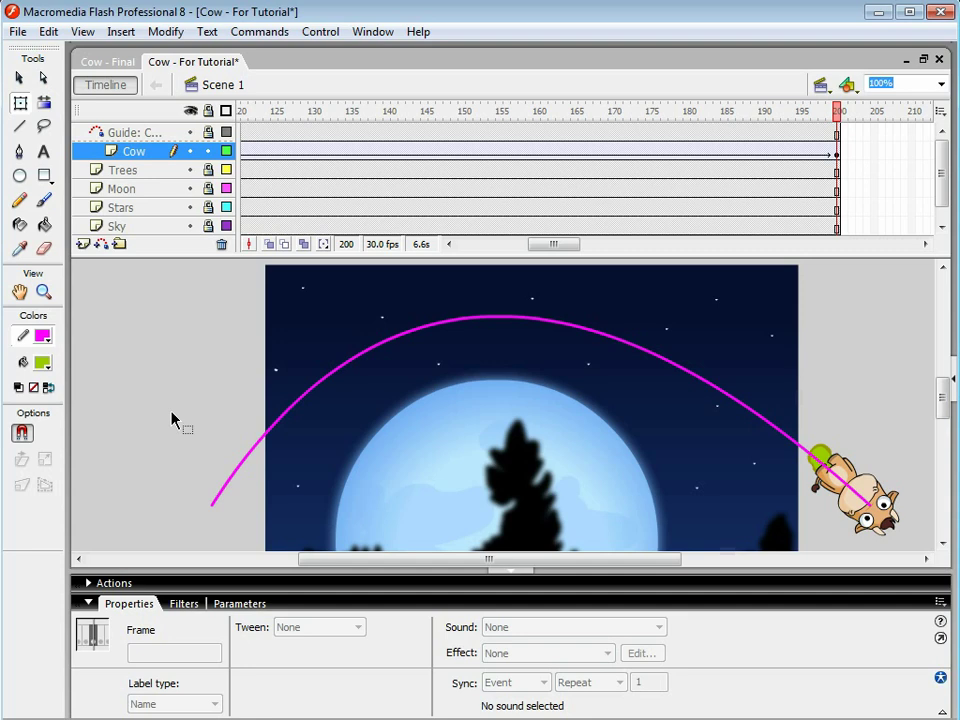
key("ctrl+Return")
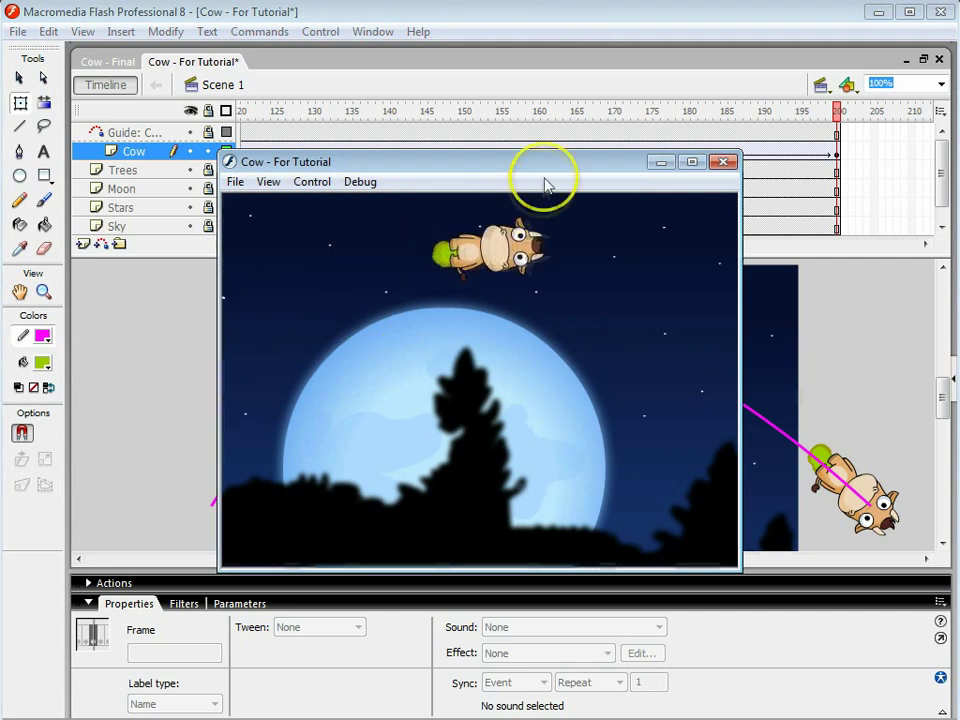
left_click(723, 162)
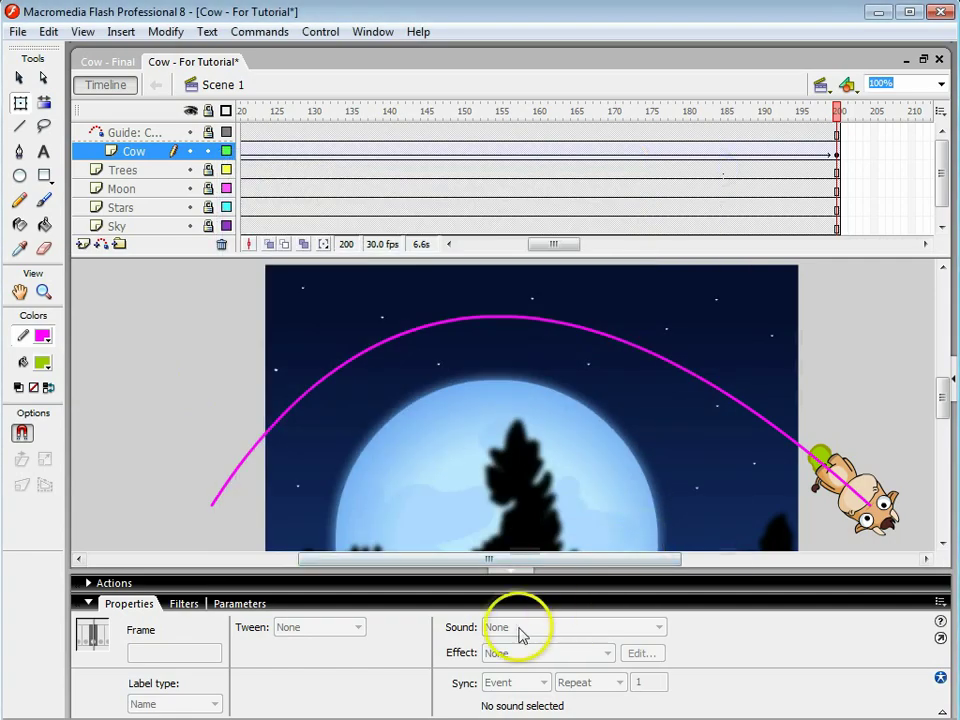